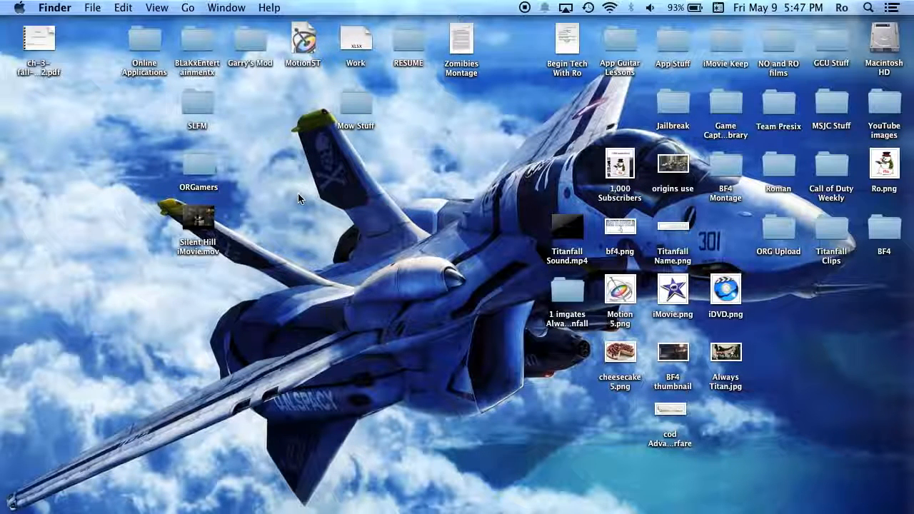
- Launch iMovie and restore its minimized main window on the desktop
left_click(250, 199)
mouse_move(2, 186)
left_click(4, 154)
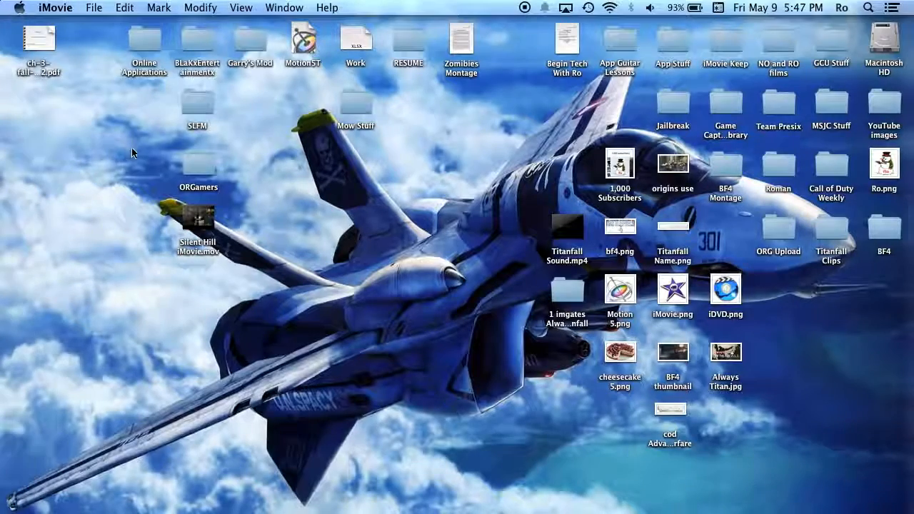
mouse_move(2, 153)
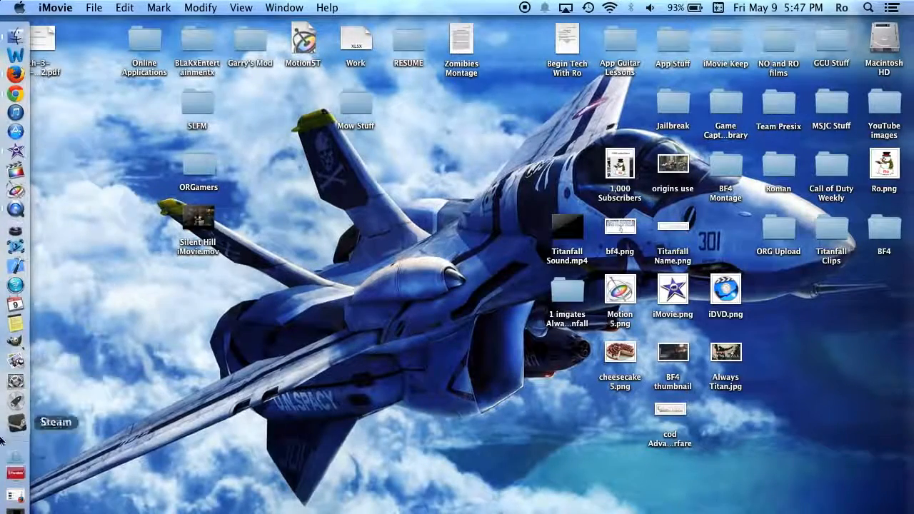
left_click(13, 506)
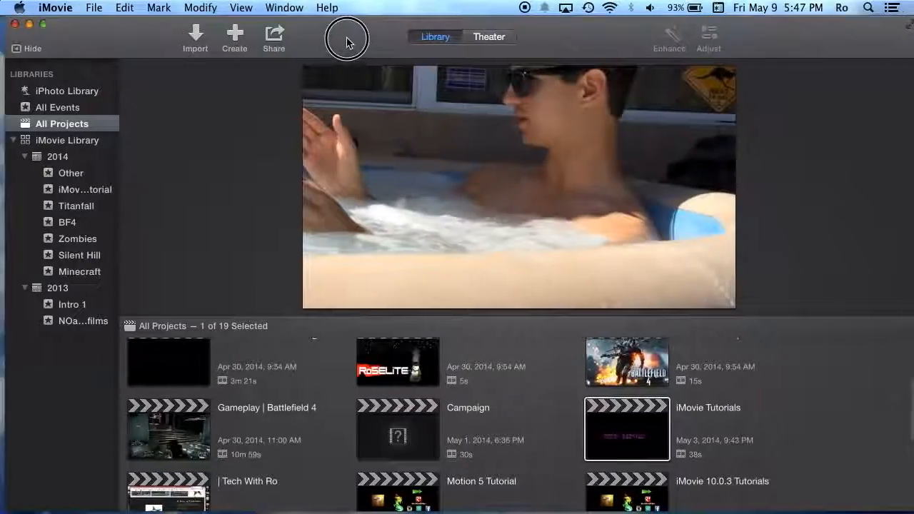
- Revert the iMovie window to its original layout and position it on the screen
left_click_drag(341, 39, 342, 39)
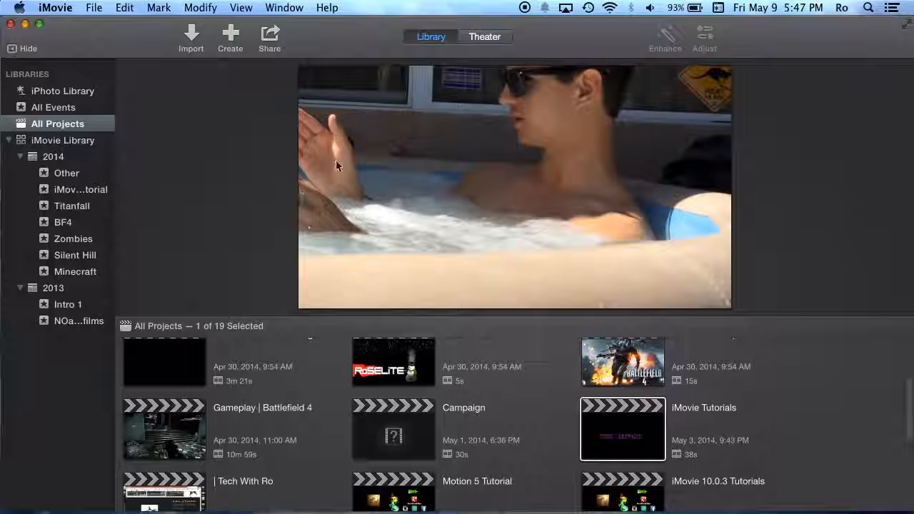
left_click(283, 8)
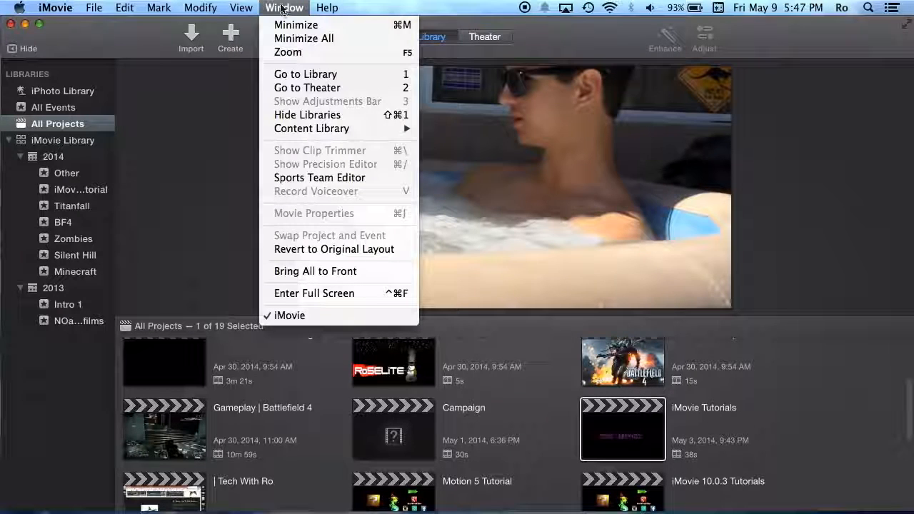
left_click(347, 249)
left_click_drag(343, 75, 340, 39)
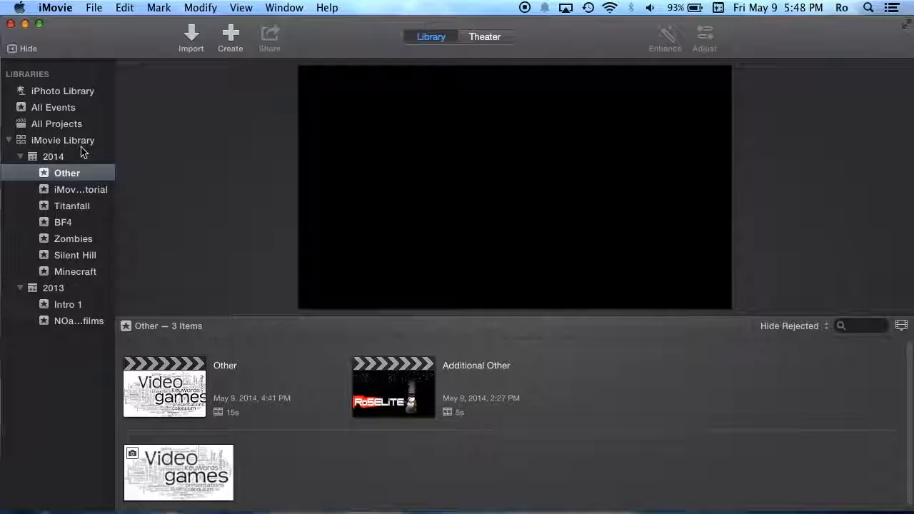
- Look through all projects in the library and the BF4 and iMovie Tutorial events
left_click(71, 125)
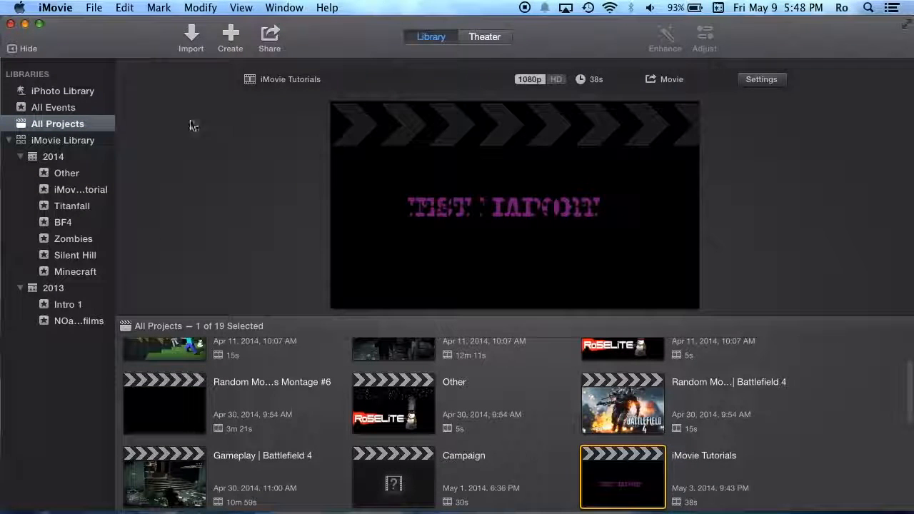
left_click(61, 222)
left_click(61, 189)
left_click(57, 123)
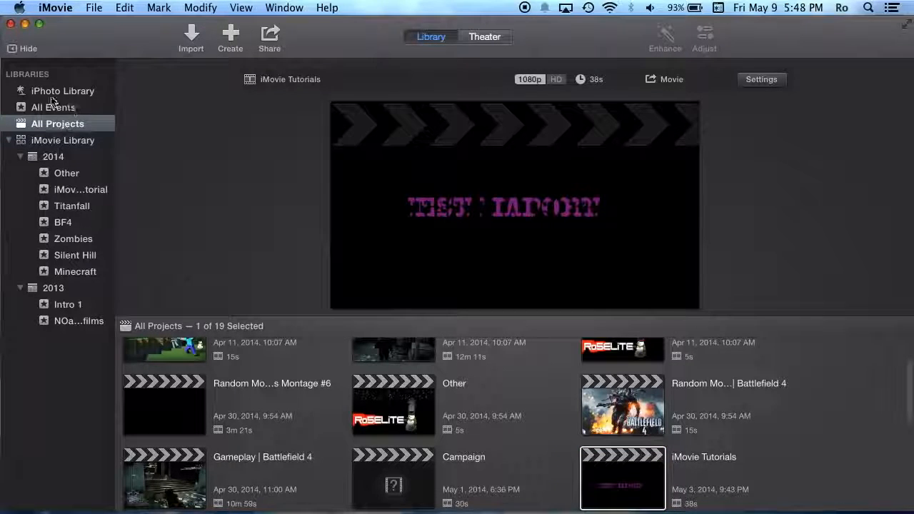
left_click(231, 36)
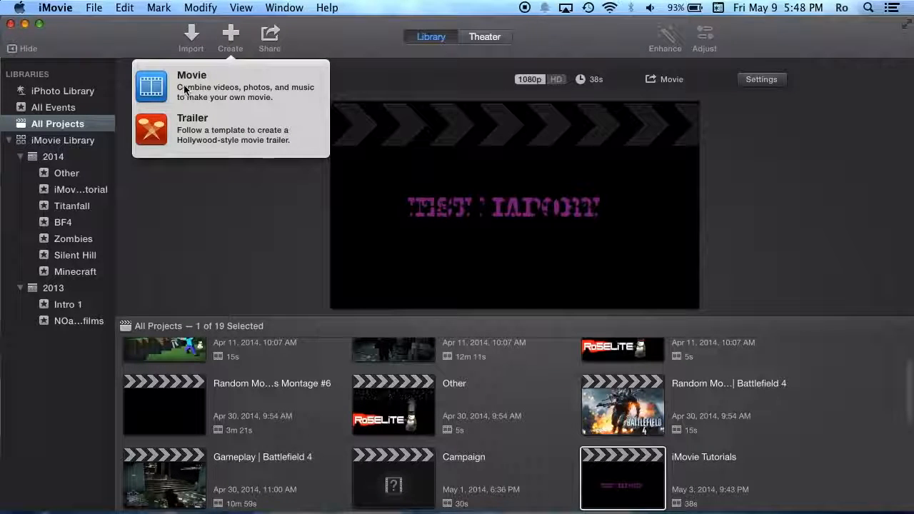
left_click(119, 35)
right_click(57, 342)
left_click(42, 350)
right_click(45, 345)
left_click(14, 362)
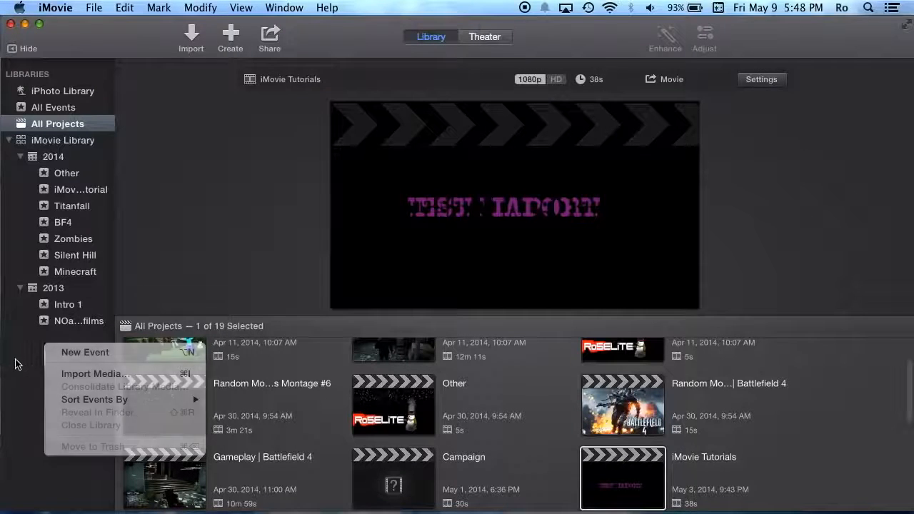
right_click(44, 340)
left_click(17, 332)
right_click(44, 339)
left_click(25, 334)
left_click(94, 7)
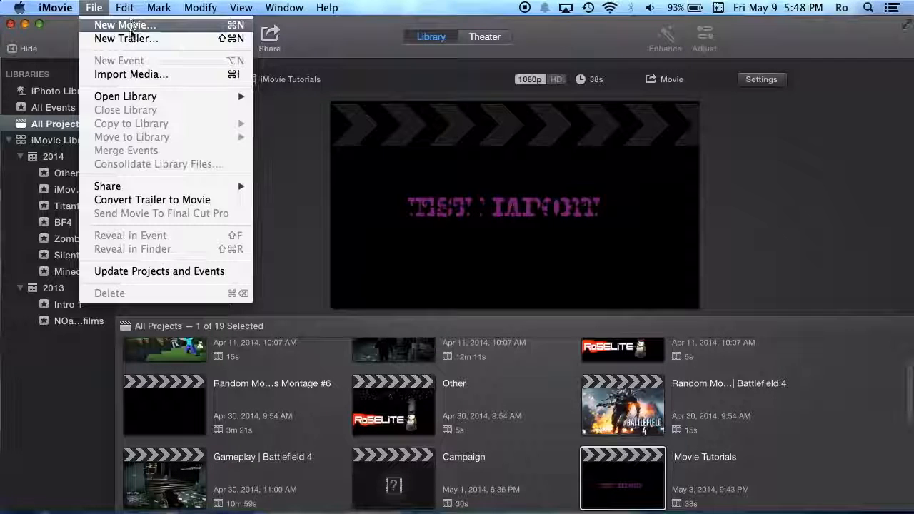
left_click(94, 7)
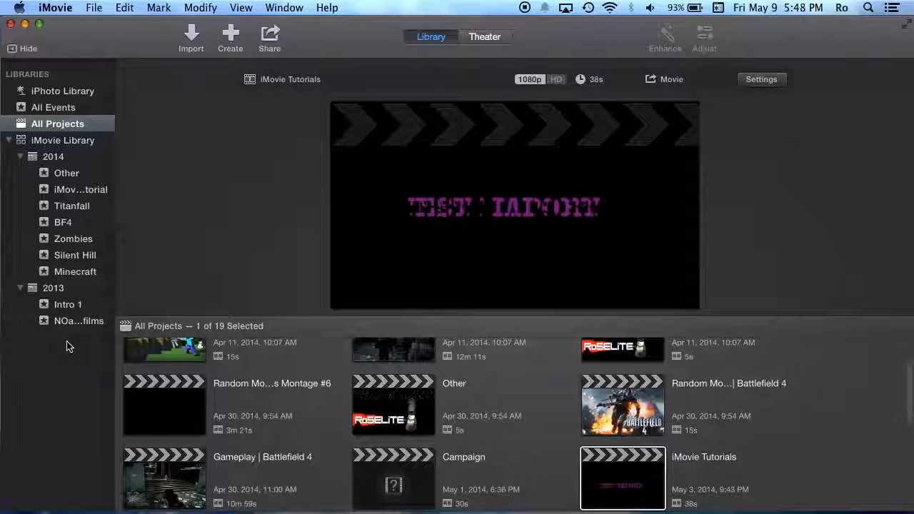
- Add a new event to the iMovie Library, keeping its default date name
left_click(61, 191)
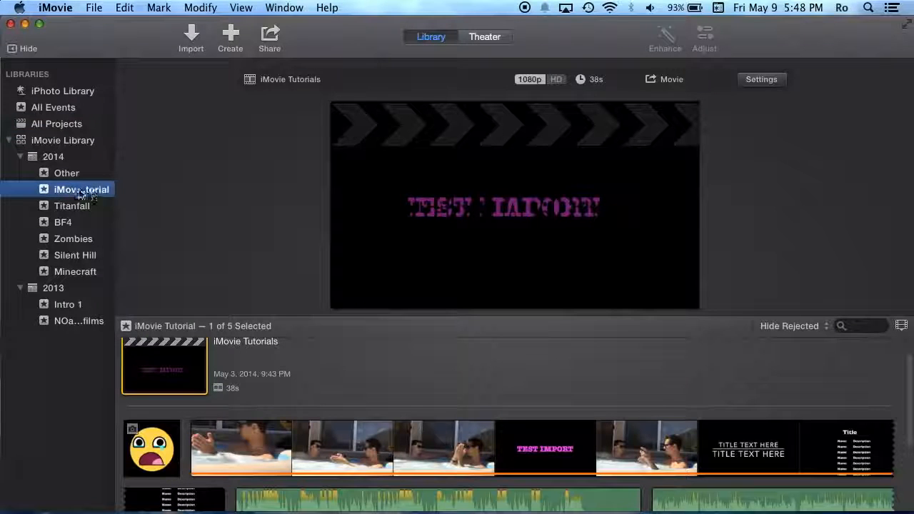
right_click(61, 346)
left_click(86, 349)
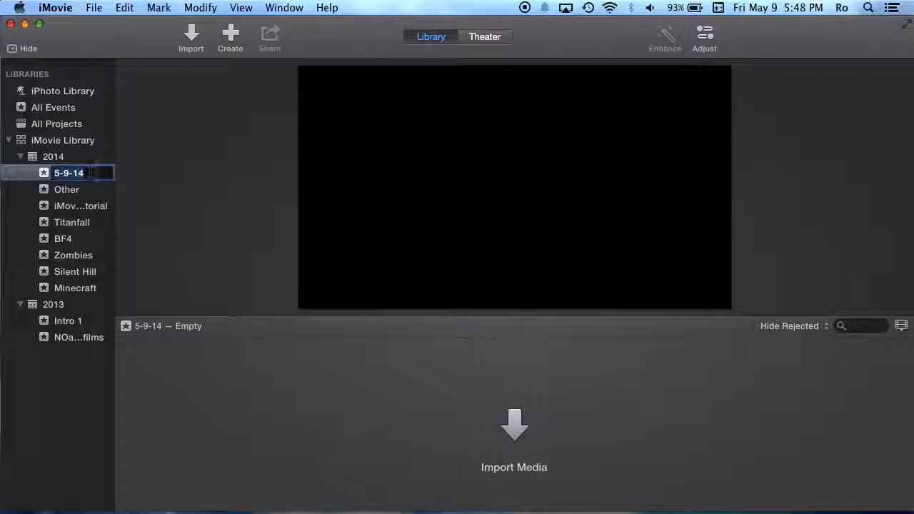
left_click(97, 171)
left_click(79, 412)
left_click(72, 173)
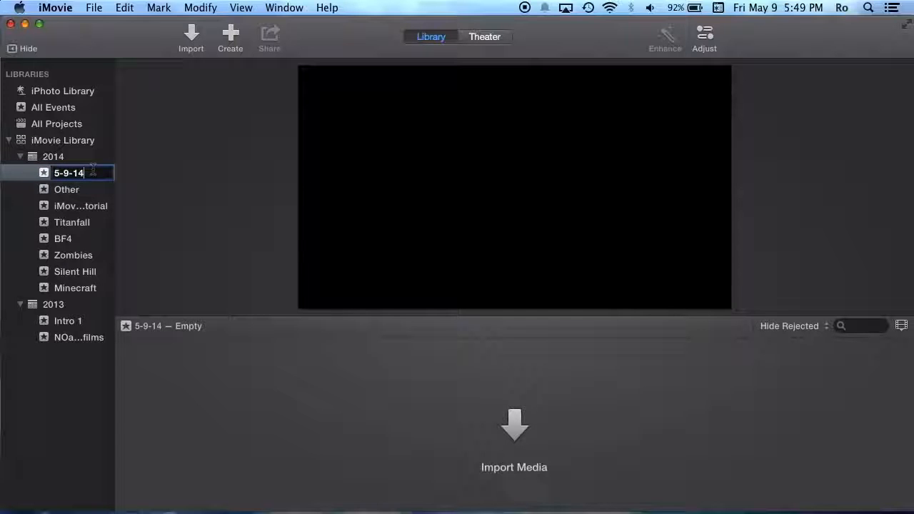
left_click(81, 173)
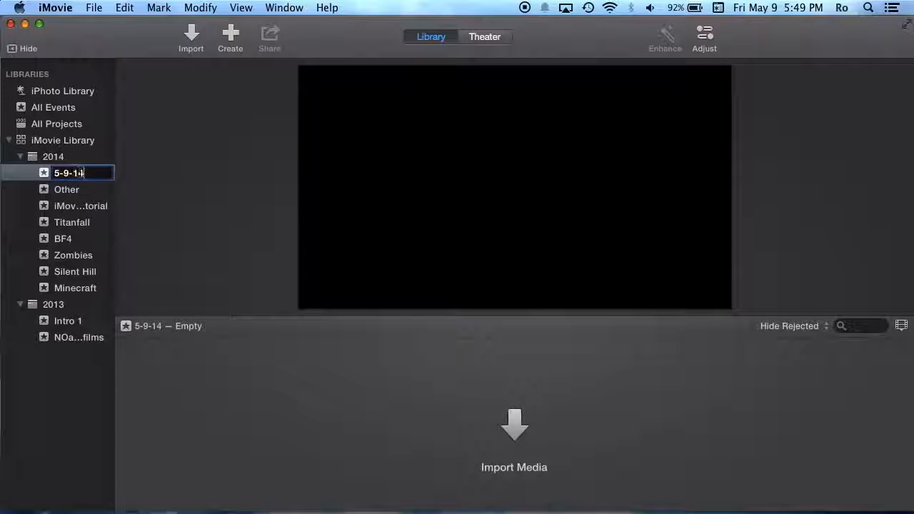
- Move the empty 5-9-14 event to the trash
right_click(61, 175)
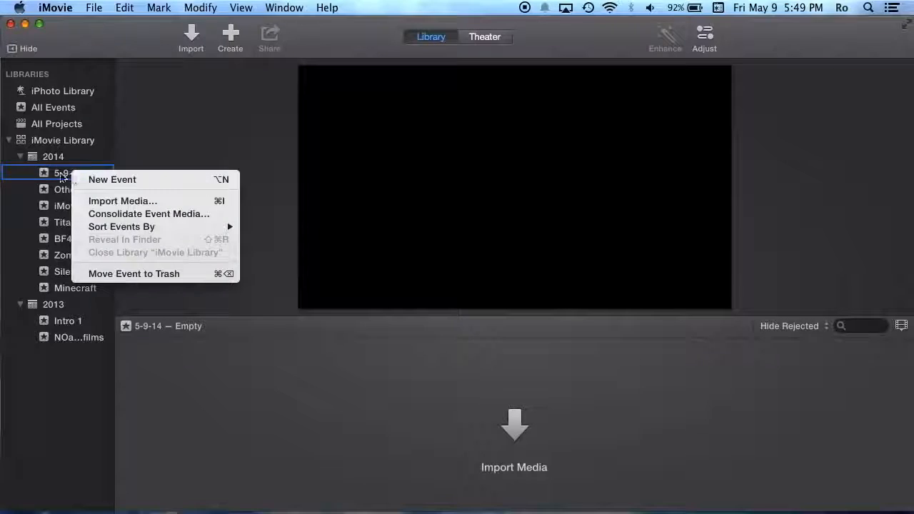
left_click(124, 274)
key("Return")
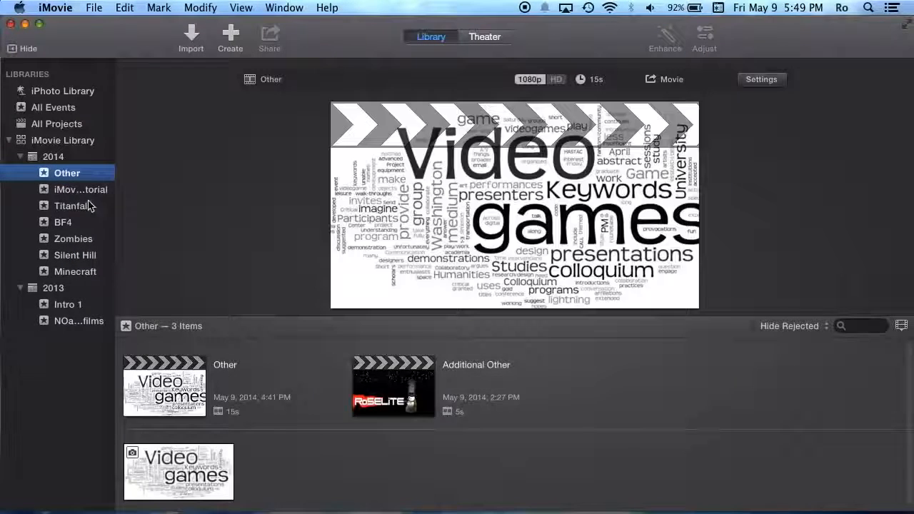
- Create another new event in the library and name it sdfsdf
left_click(64, 191)
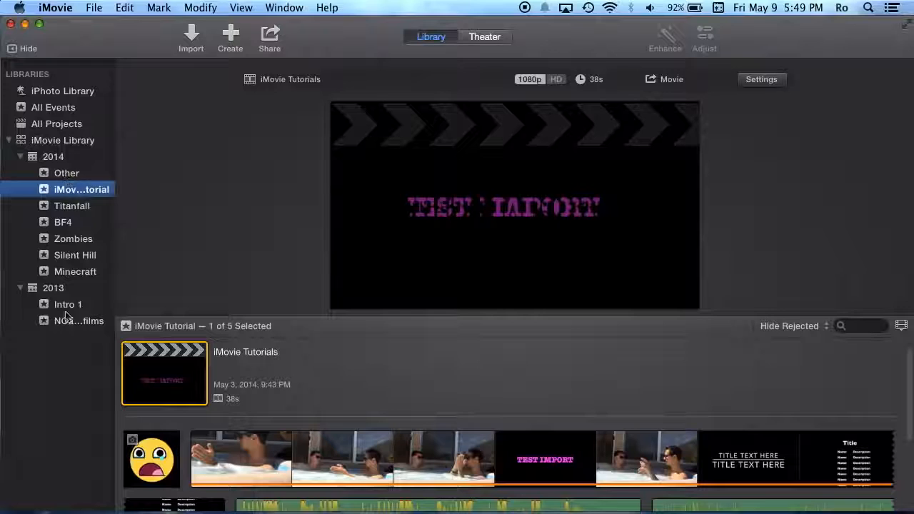
right_click(68, 366)
left_click(108, 377)
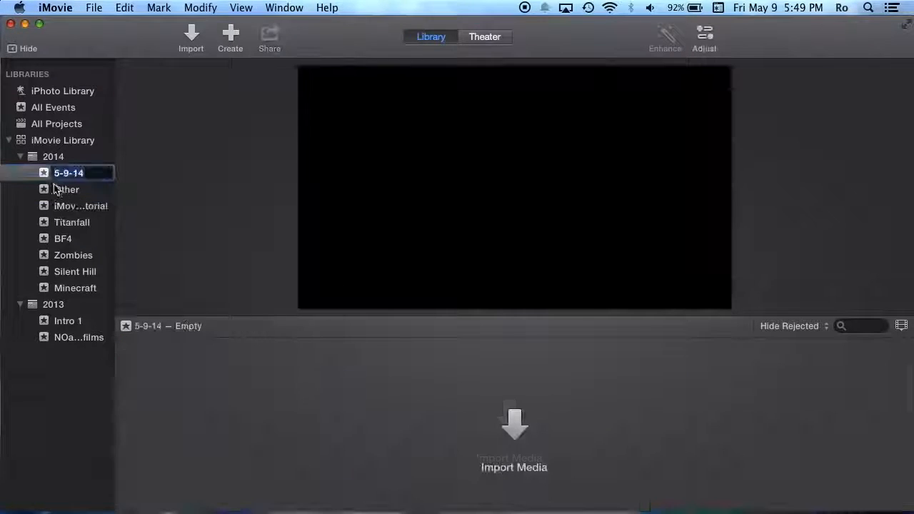
type("sdfsdf")
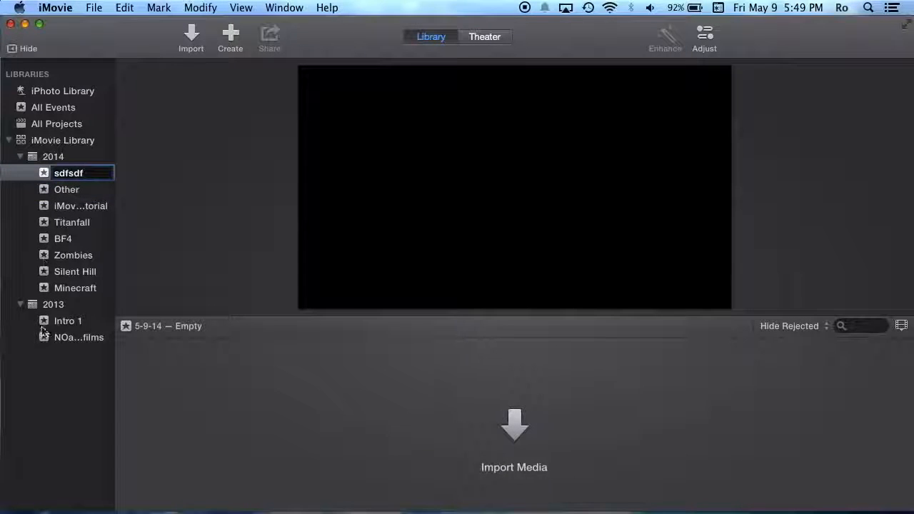
key("Return")
- Move the sdfsdf event to the trash
right_click(62, 178)
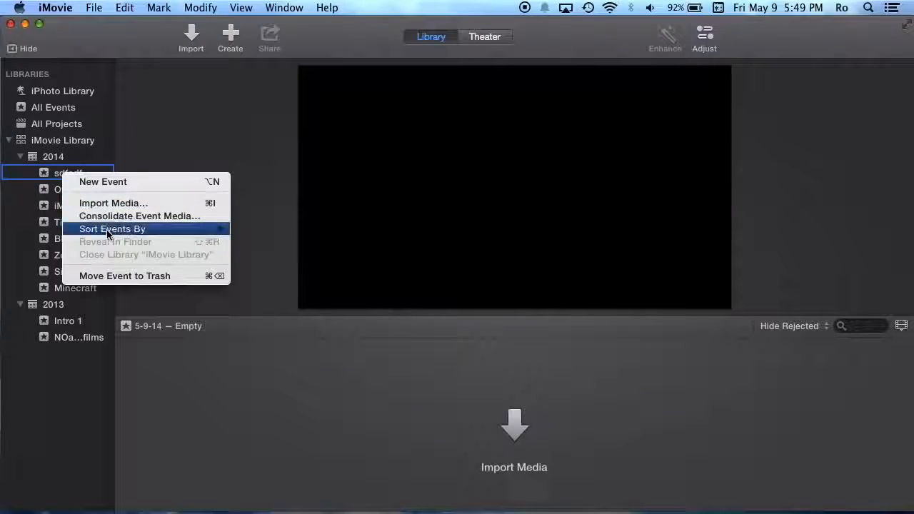
left_click(107, 273)
left_click(535, 224)
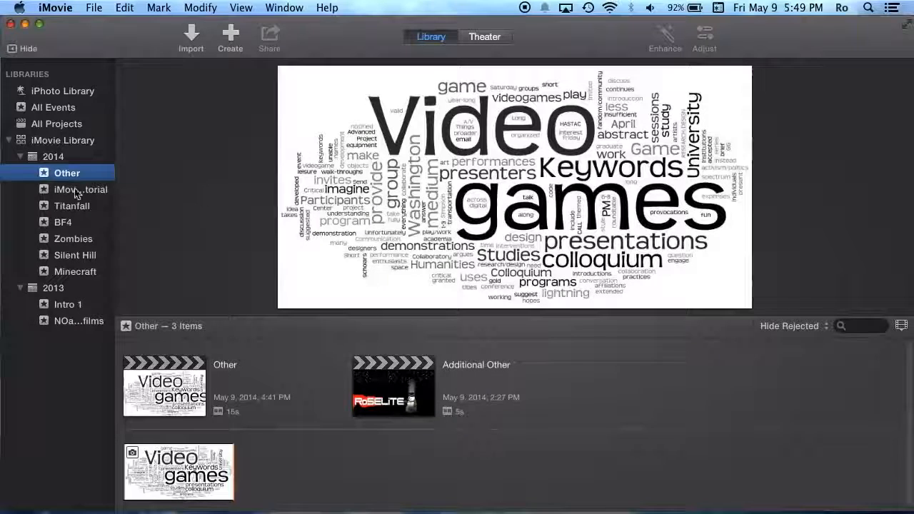
- Open the iMovie Tutorial event and look over its project and clips, leaving the event selected
left_click(71, 190)
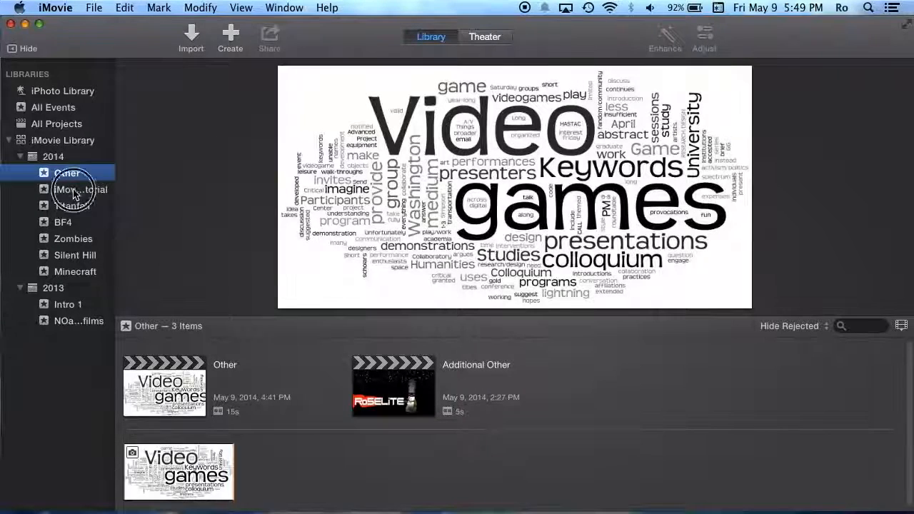
left_click(204, 162)
scroll(261, 361, "up", 2)
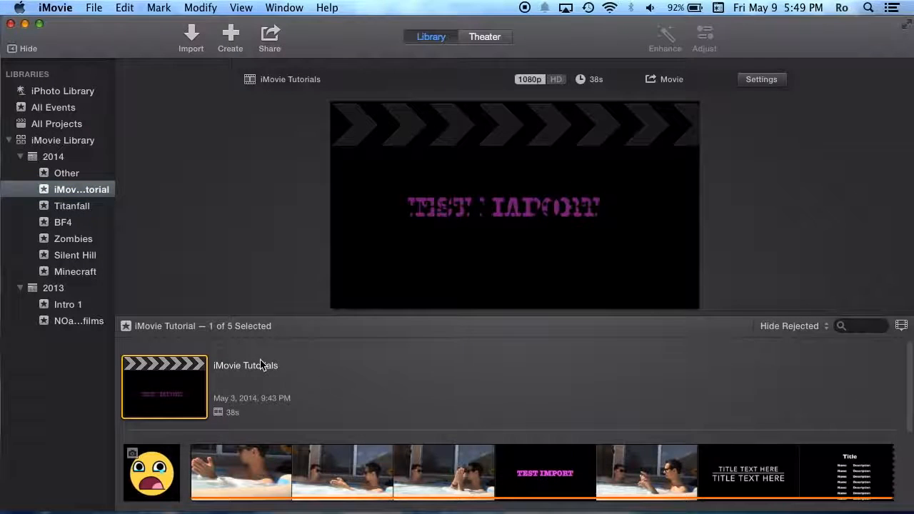
left_click(539, 400)
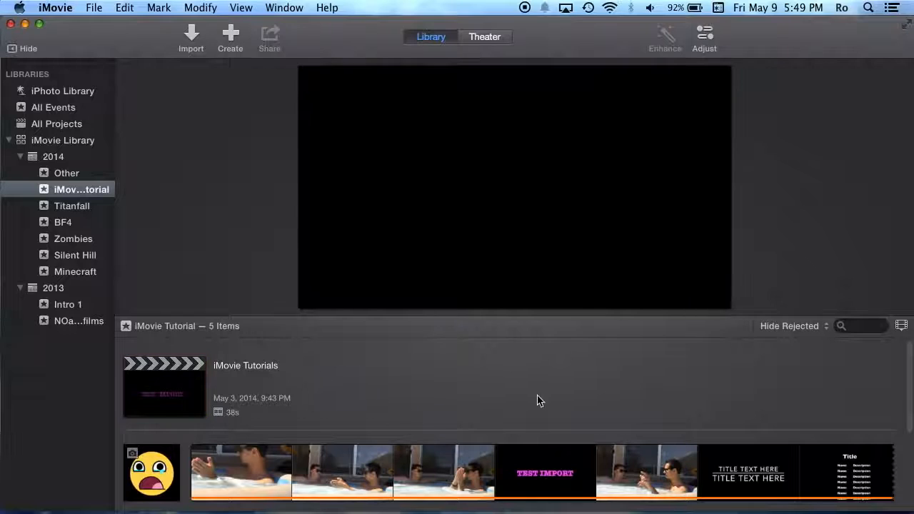
left_click(318, 399)
left_click(71, 191)
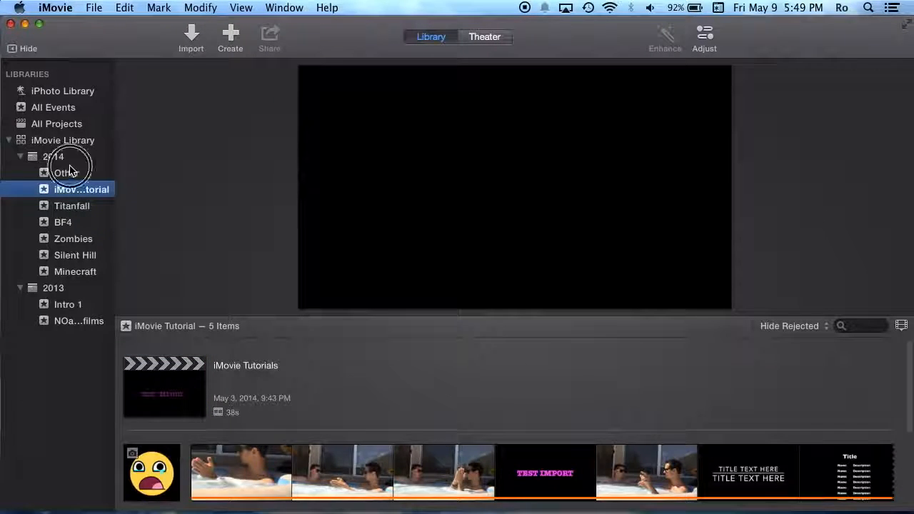
left_click(70, 171)
left_click(73, 191)
- Start a new movie, look through the available themes and choose No Theme
left_click(227, 42)
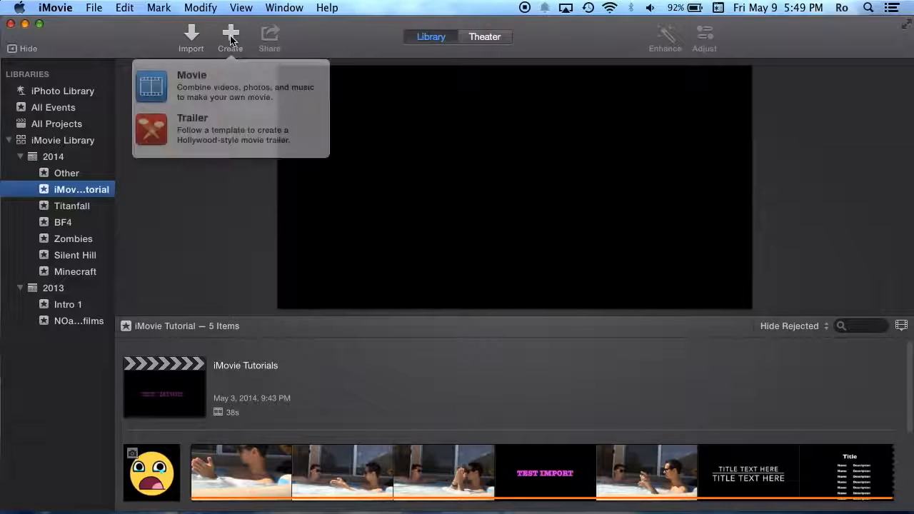
left_click(211, 88)
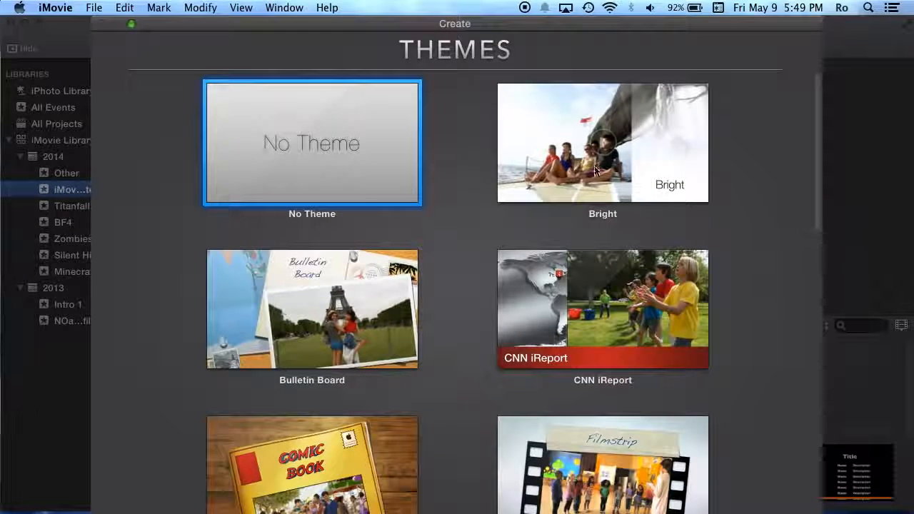
scroll(647, 320, "down", 10)
scroll(647, 323, "down", 5)
scroll(647, 323, "up", 10)
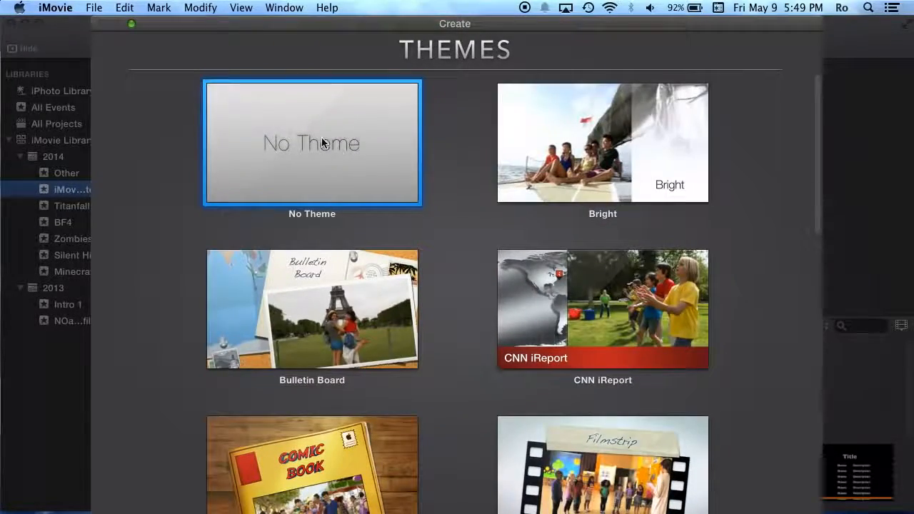
double_click(323, 134)
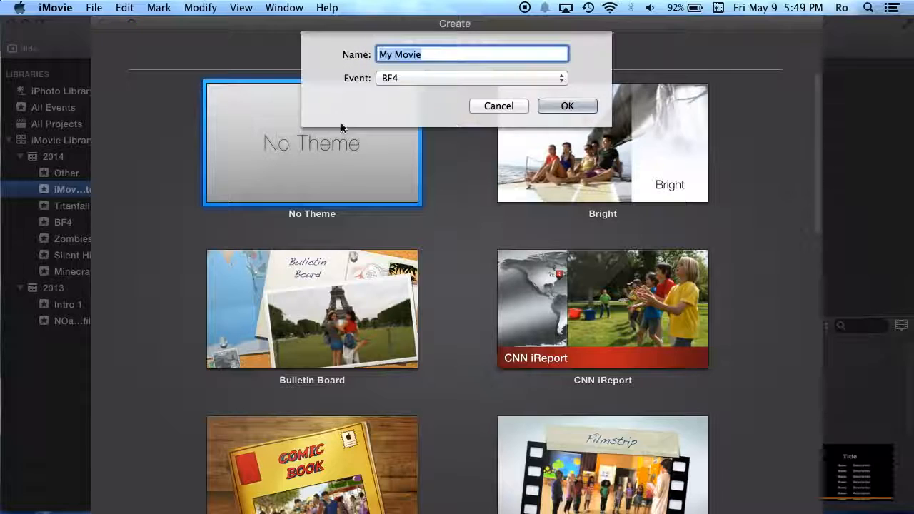
- Assign the new movie to the iMovie Tutorial event, name it More Tutorials and create it
left_click(419, 78)
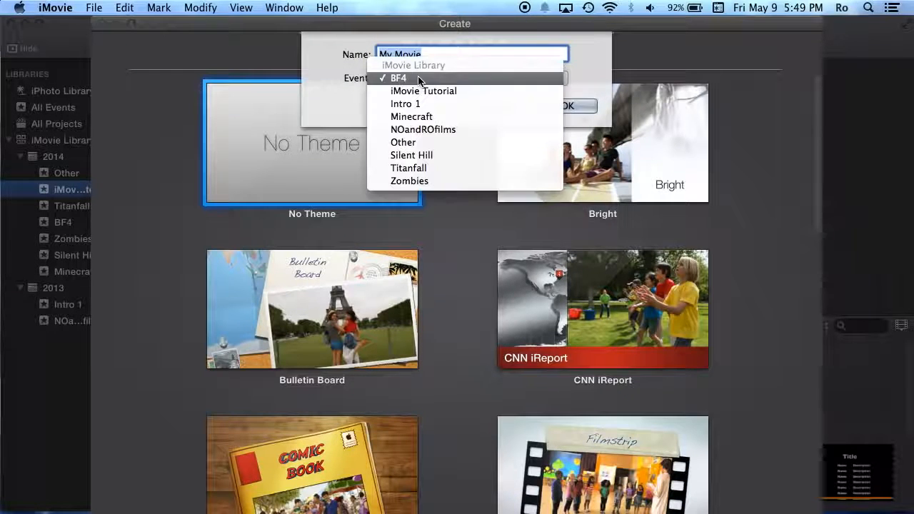
left_click(403, 91)
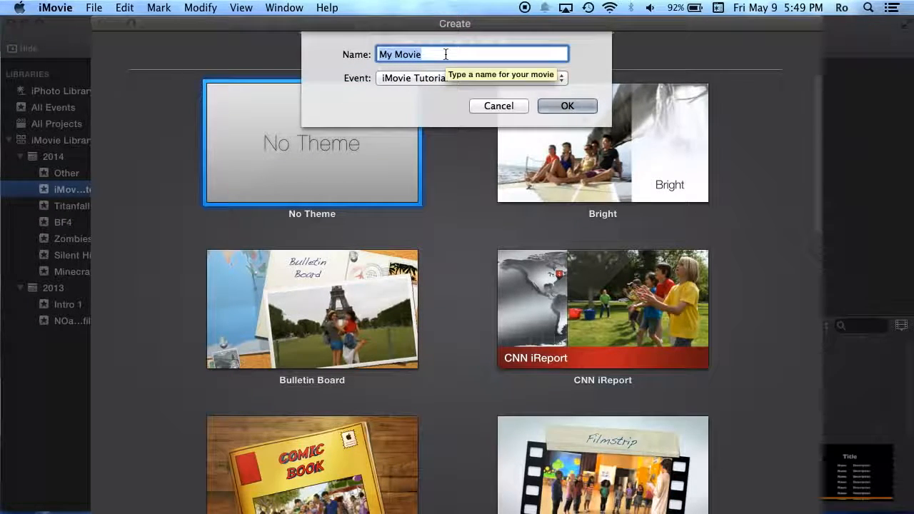
type("Tut")
key("BackSpace")
key("BackSpace")
key("BackSpace")
type("More Tutorials")
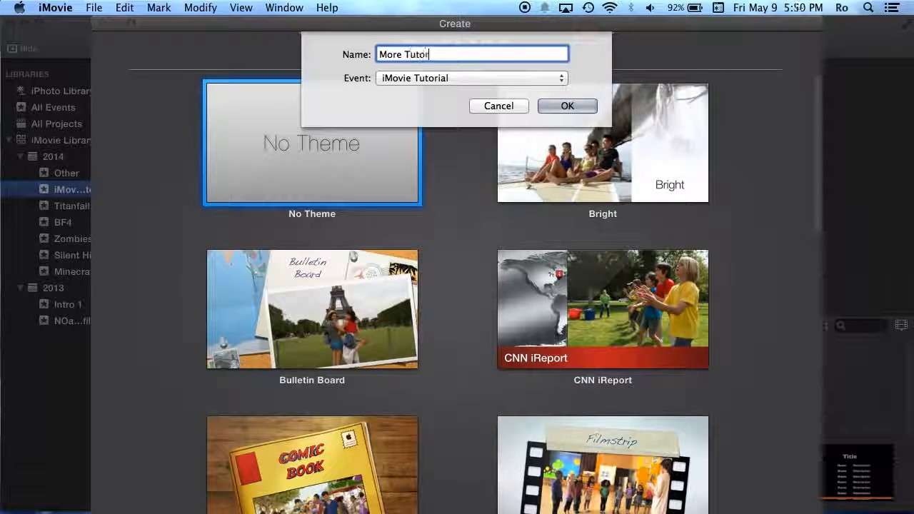
left_click(566, 106)
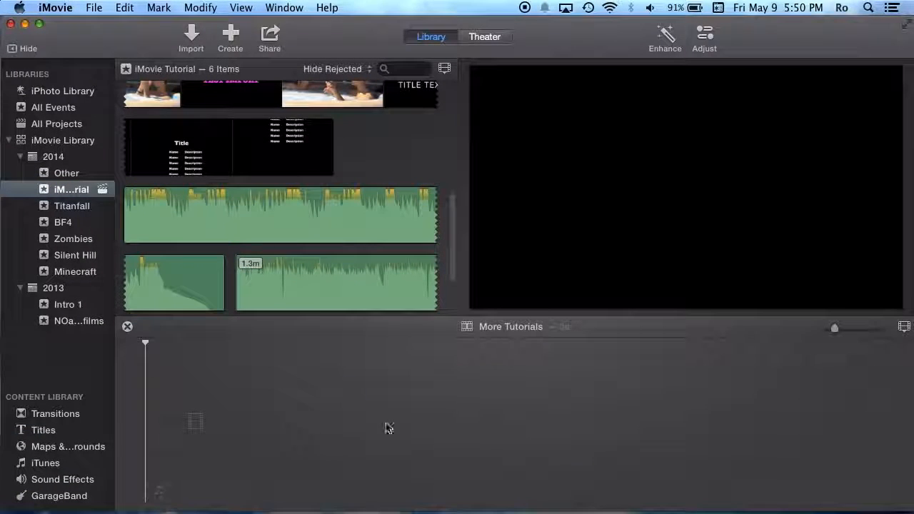
- Look over the projects, video and audio clips in the iMovie Tutorial event, trying a 5.3 s range selection on the iMovie Tut Import clip
scroll(343, 178, "up", 5)
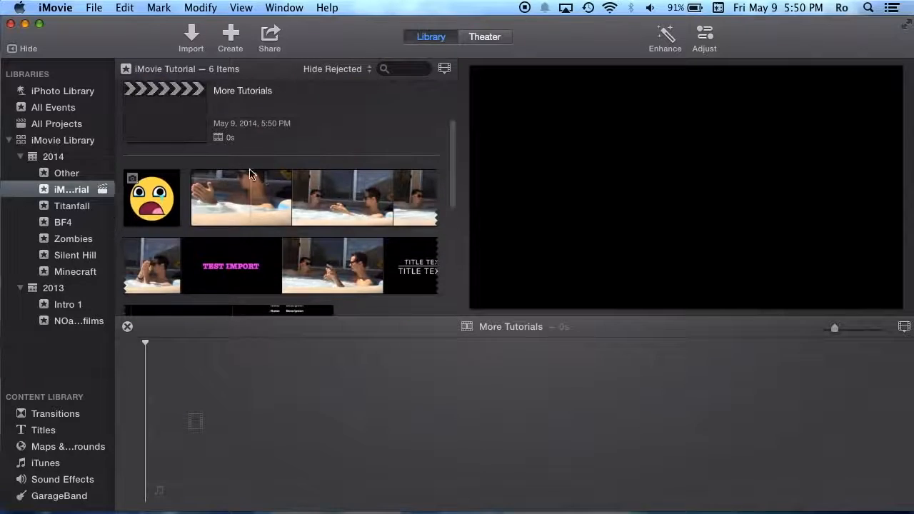
scroll(236, 172, "down", 3)
left_click_drag(254, 175, 363, 173)
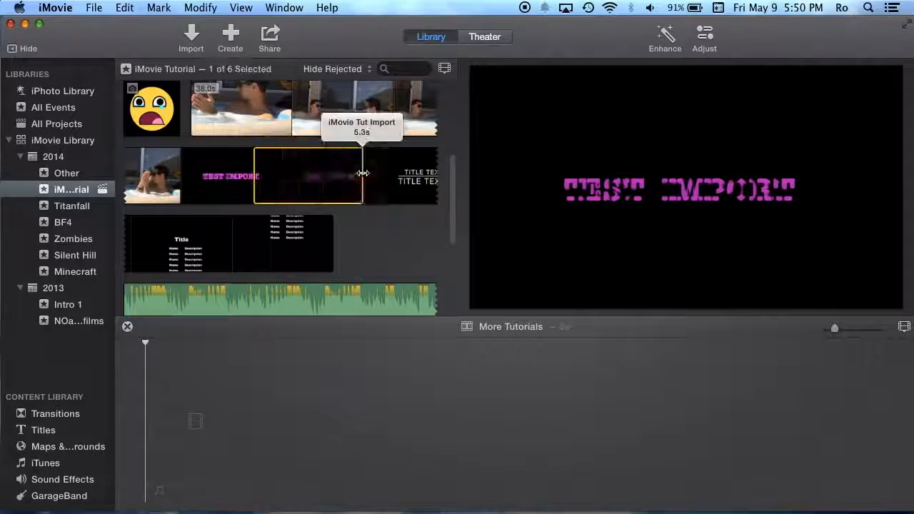
left_click(388, 170)
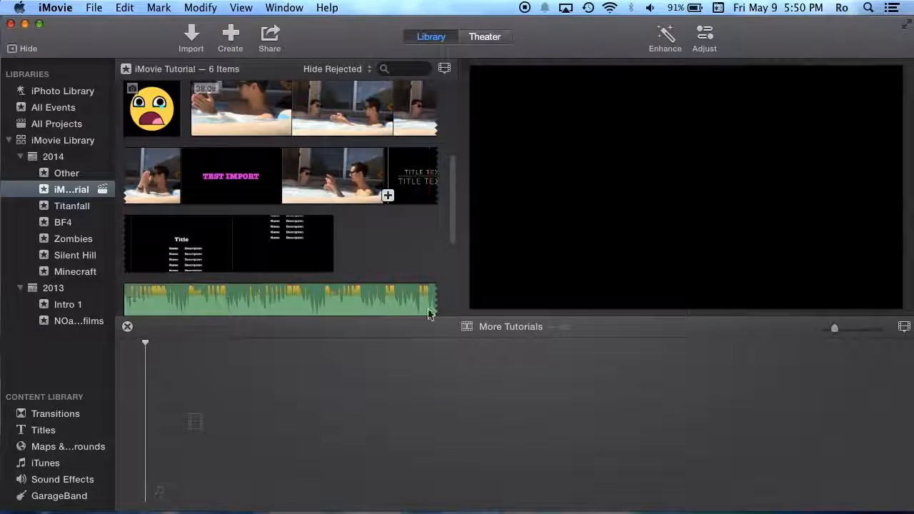
scroll(349, 216, "up", 5)
scroll(343, 217, "down", 3)
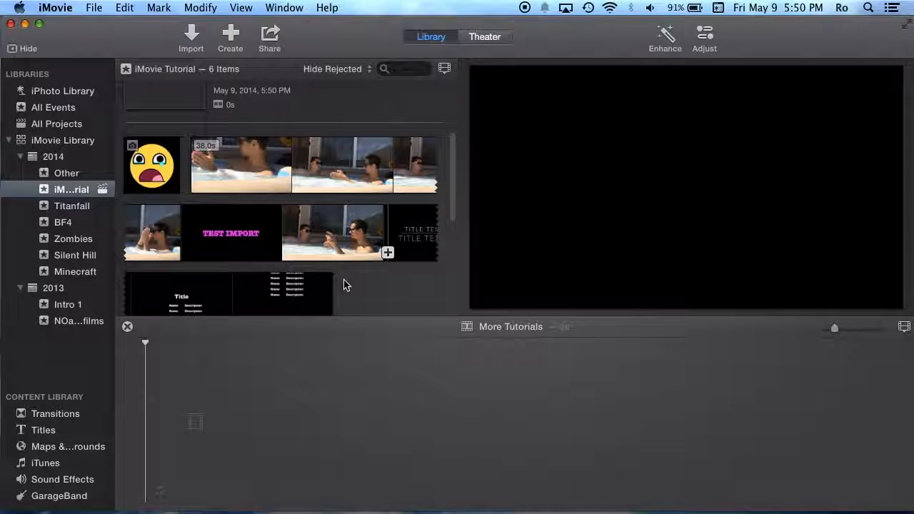
scroll(285, 203, "up", 3)
- Skim through the iMovie Tut Import clip in the event to preview its opening frames, clearing any range selection
left_click(751, 410)
left_click_drag(255, 257, 300, 249)
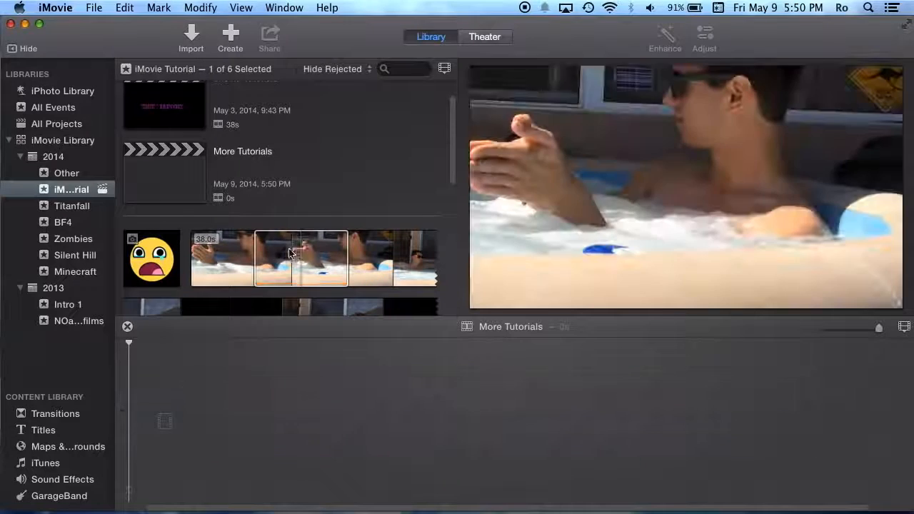
left_click(357, 213)
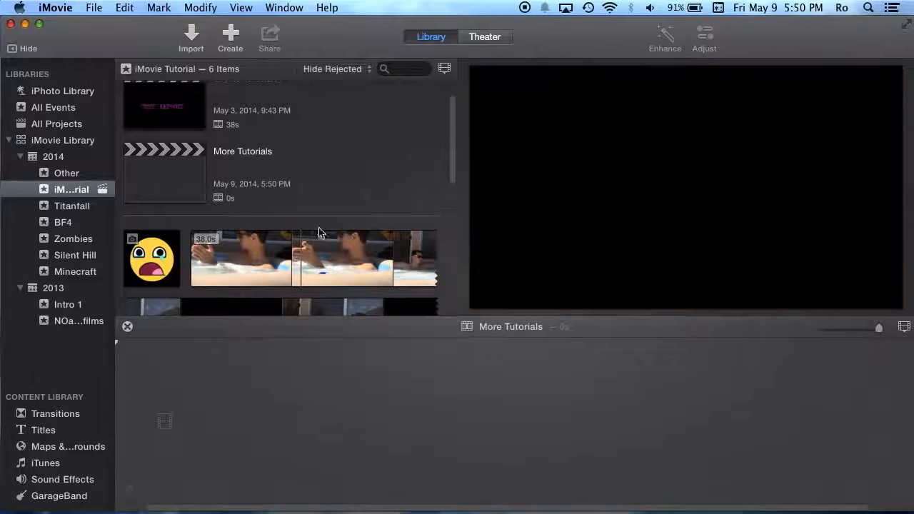
left_click(390, 215)
left_click(175, 355)
scroll(270, 256, "down", 2)
left_click(313, 215)
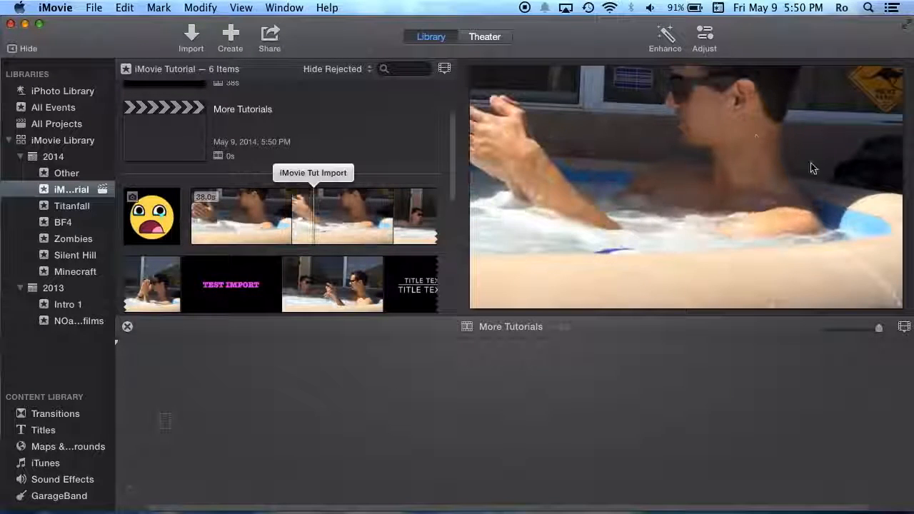
left_click(354, 385)
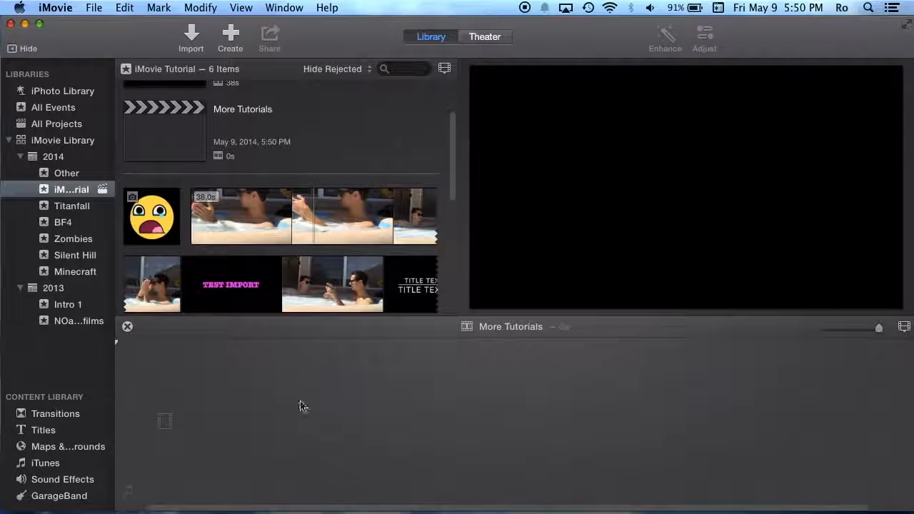
left_click(340, 182)
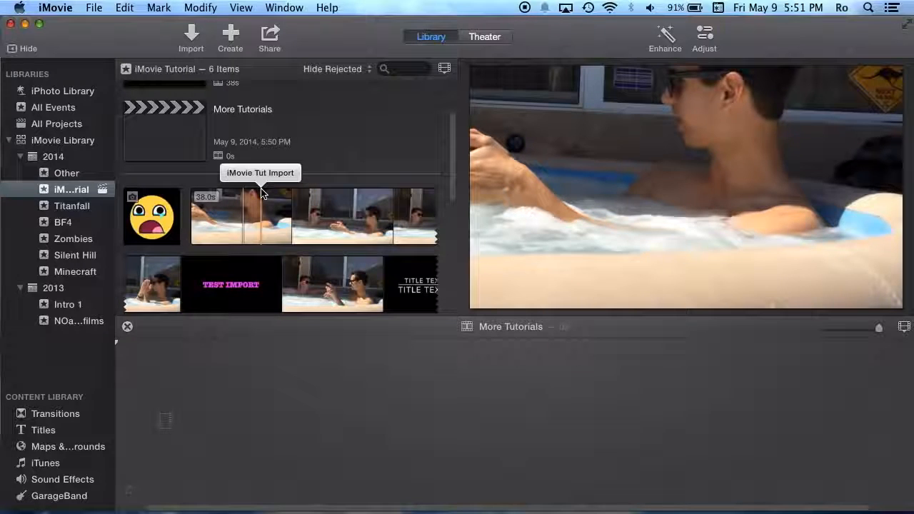
left_click(335, 169)
left_click(302, 185)
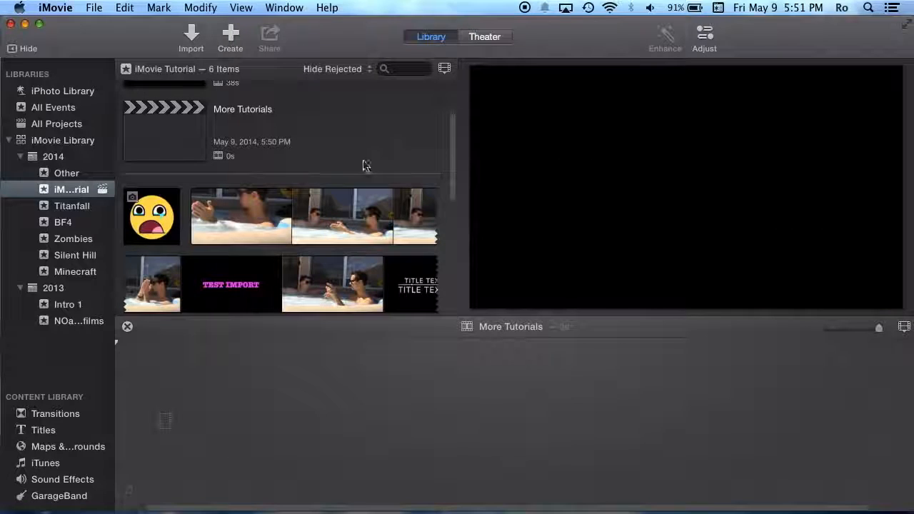
- Swap the project and event areas of the layout and bring the event's clips into view
left_click(280, 9)
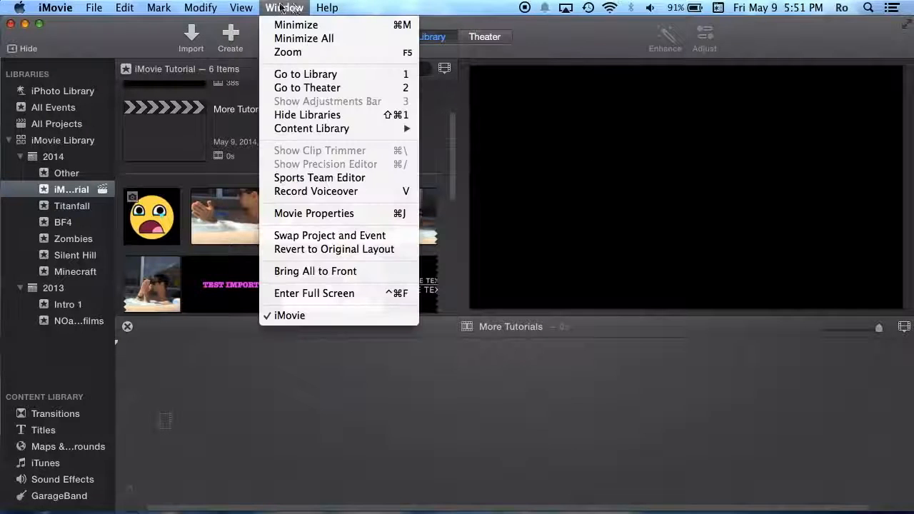
left_click(357, 237)
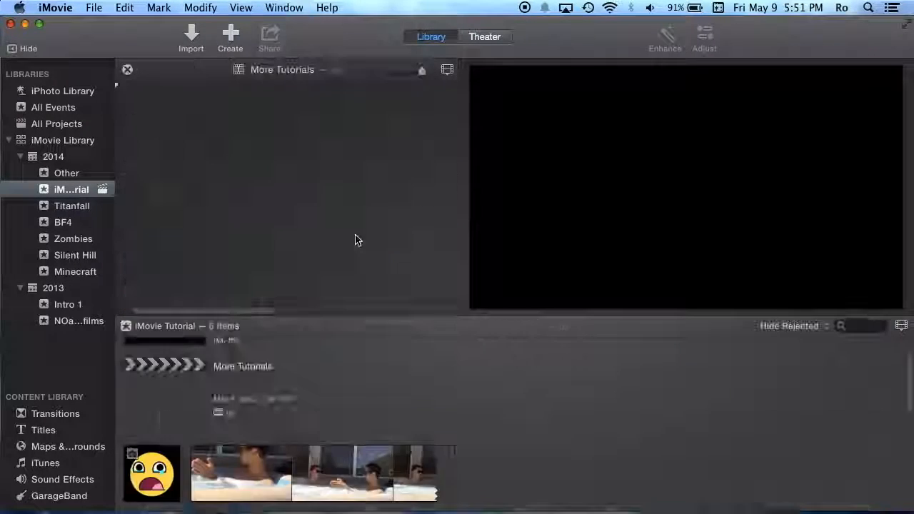
scroll(434, 390, "up", 2)
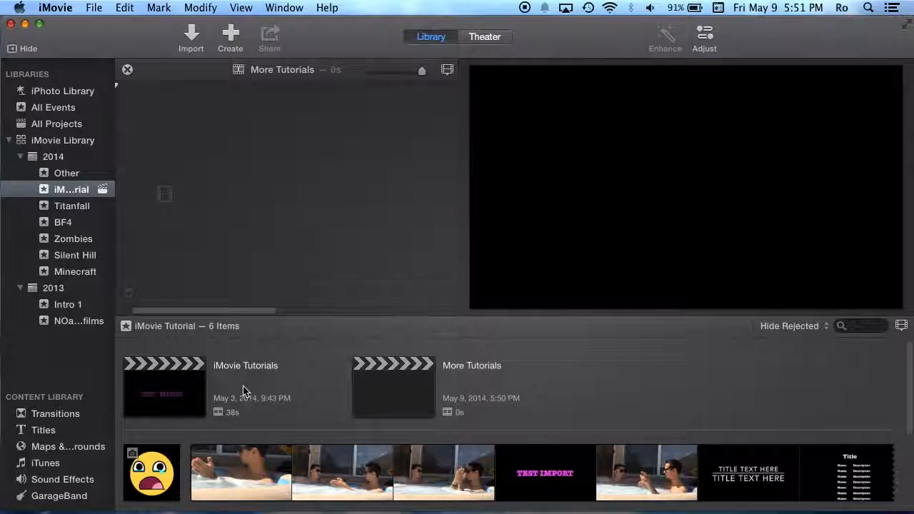
scroll(203, 169, "left", 1)
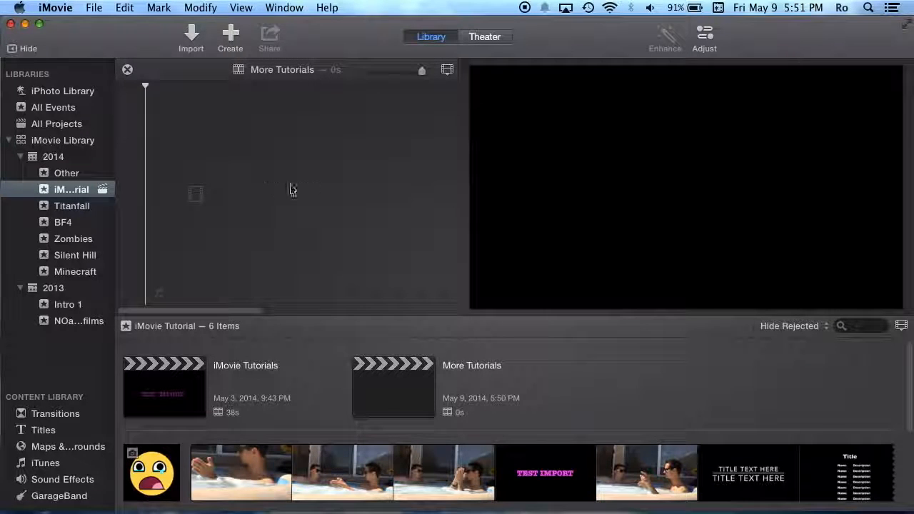
scroll(669, 484, "down", 2)
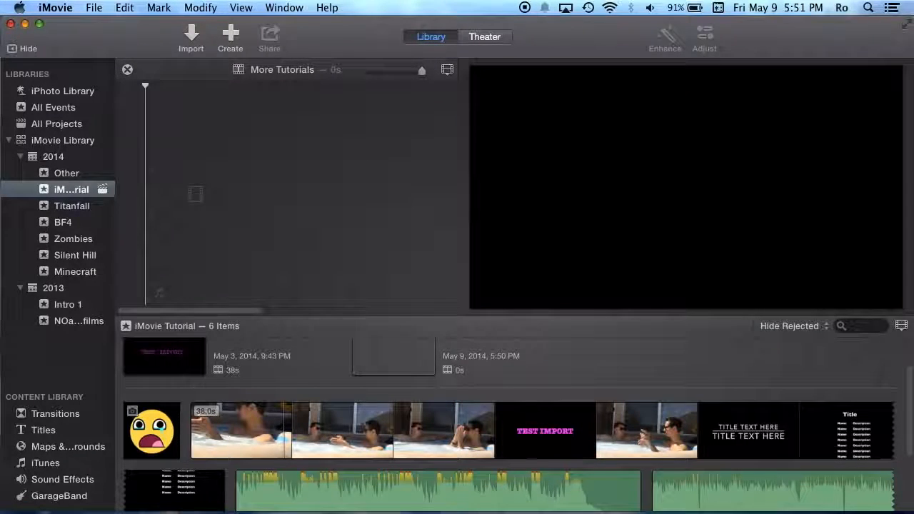
left_click_drag(15, 503, 78, 184)
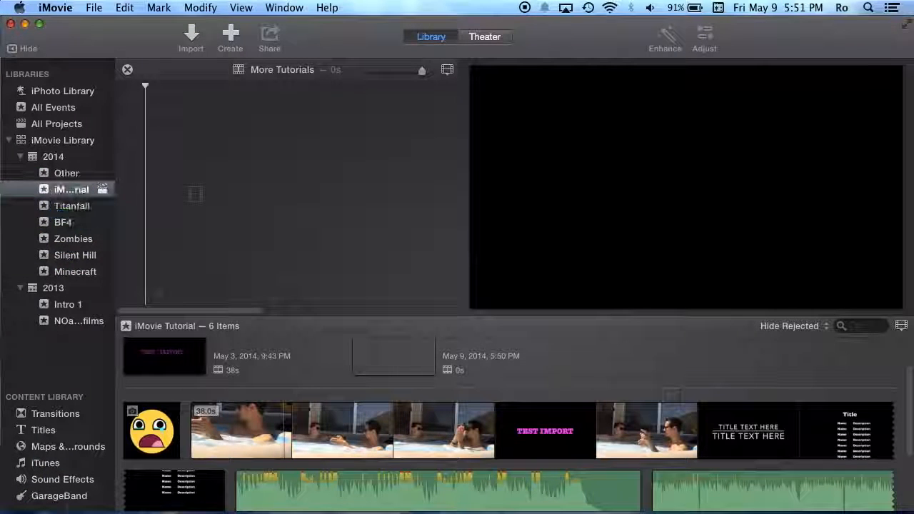
key("super+Tab")
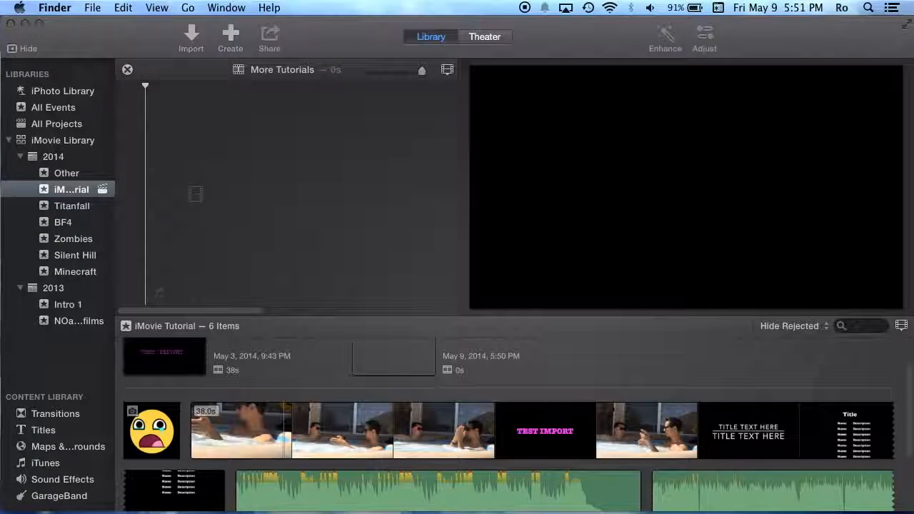
left_click(309, 163)
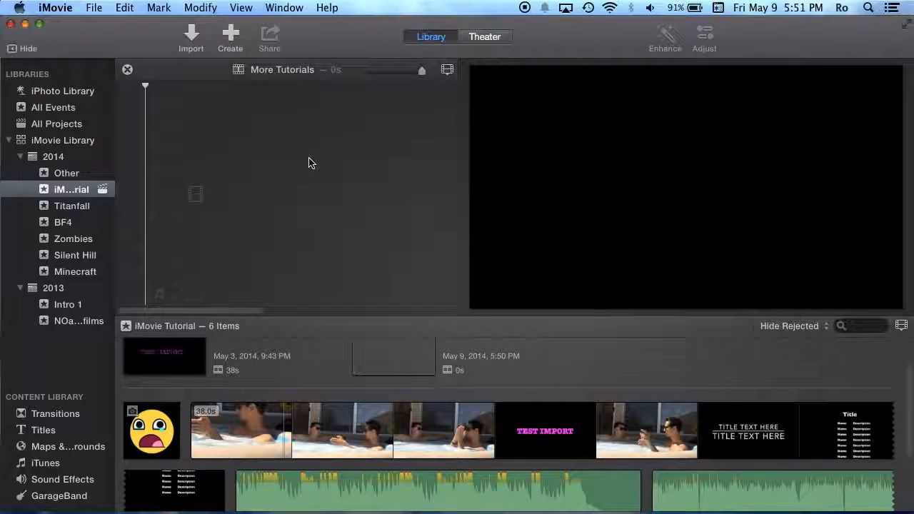
- Open the media import window, check its destination event and the Macintosh HD folders, and close it without importing
left_click(191, 35)
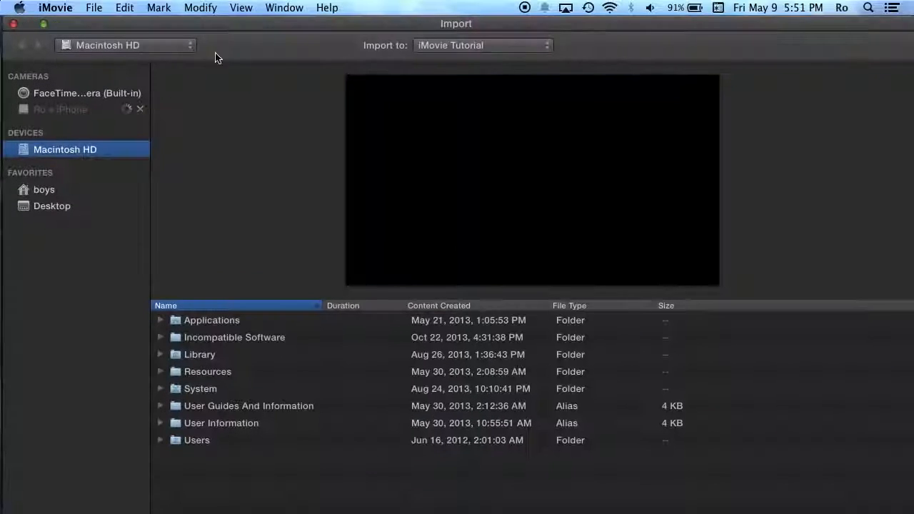
left_click(492, 47)
left_click(490, 48)
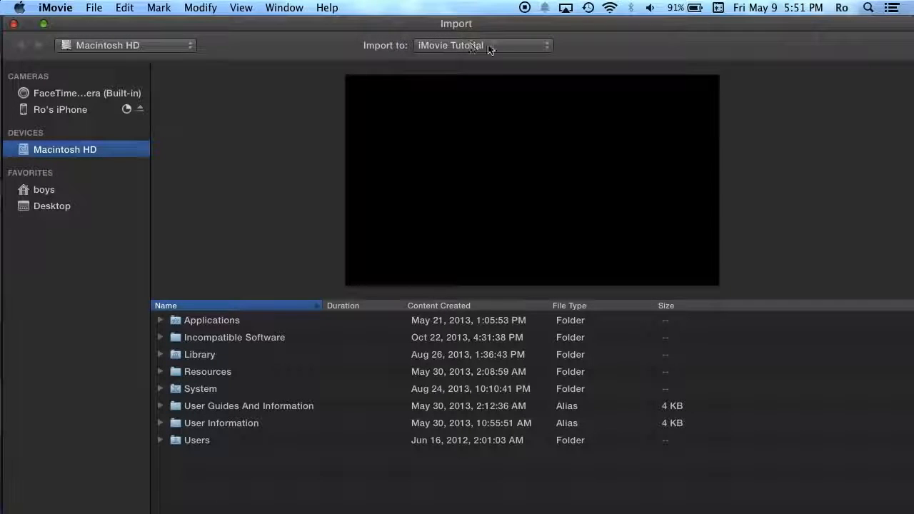
left_click(64, 194)
left_click(71, 152)
left_click(235, 355)
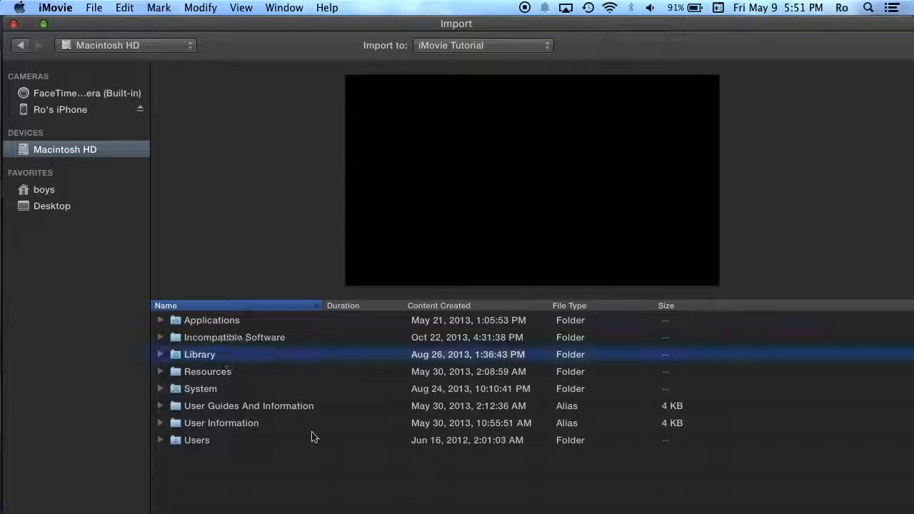
key("Escape")
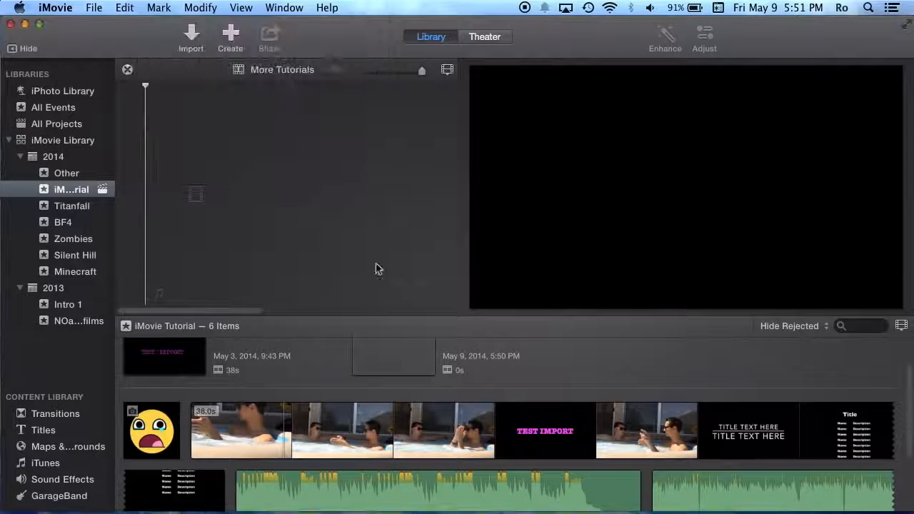
- Select the Other event briefly, return to iMovie Tutorial and examine its video and audio clips
left_click(90, 175)
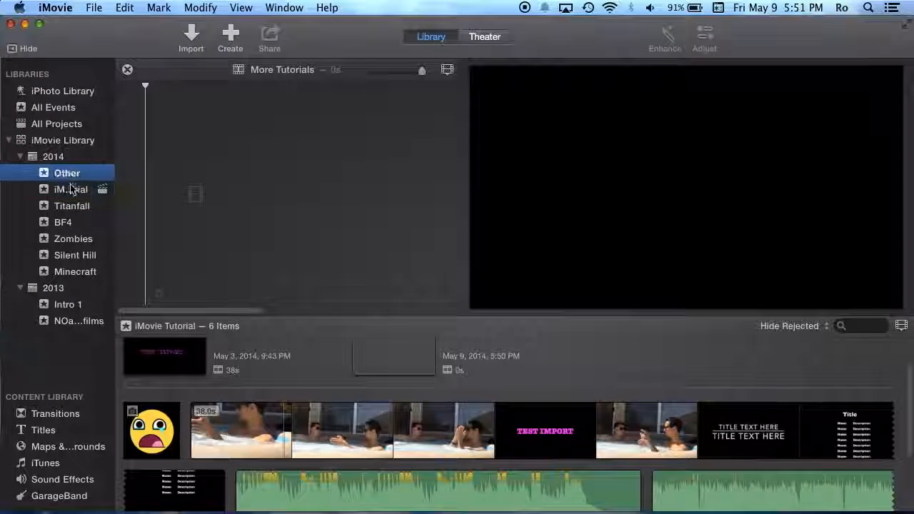
left_click(80, 192)
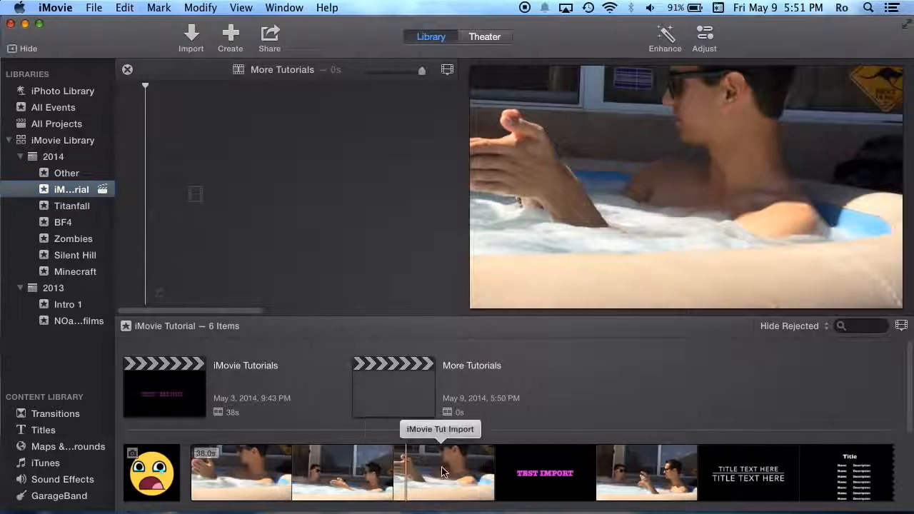
scroll(388, 428, "down", 3)
scroll(391, 425, "up", 3)
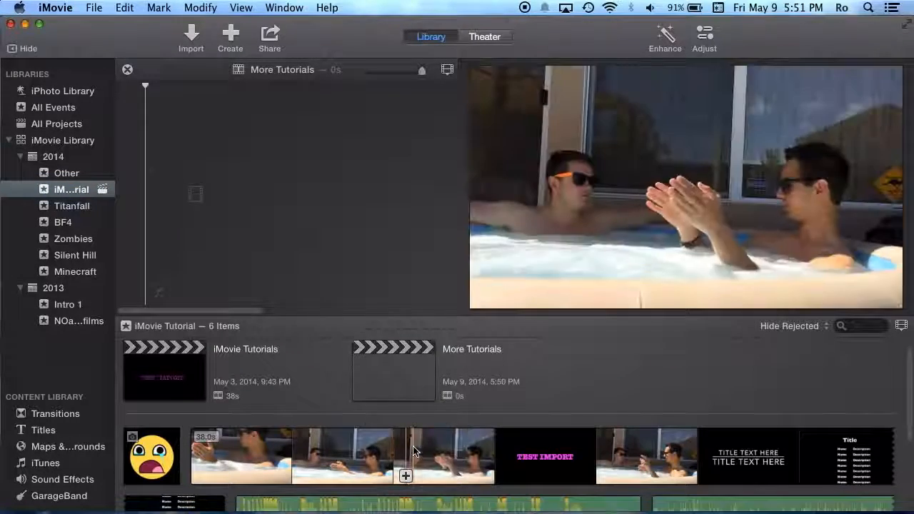
scroll(400, 457, "down", 3)
scroll(464, 464, "down", 3)
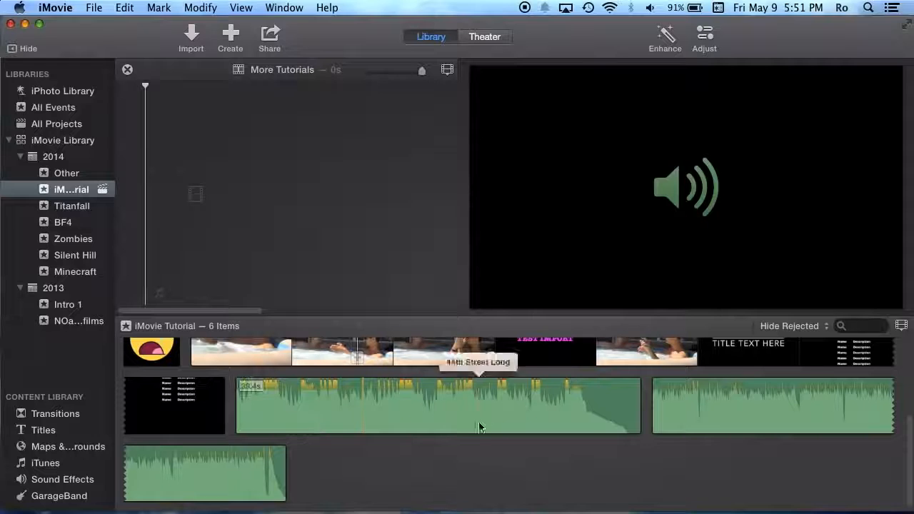
scroll(479, 426, "up", 2)
left_click(411, 465)
scroll(404, 427, "up", 2)
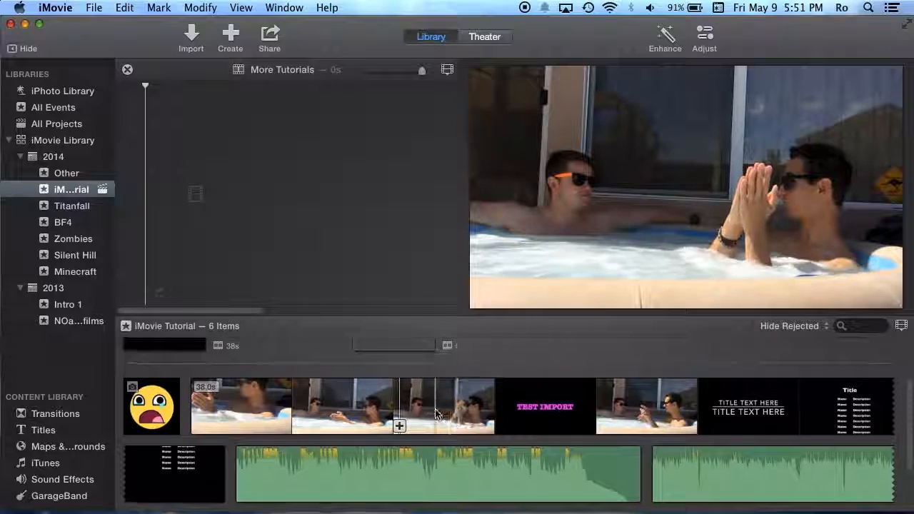
scroll(410, 407, "up", 3)
- Compare the iMovie Tutorials and More Tutorials projects by selecting each one in the event
left_click(410, 388)
left_click(204, 386)
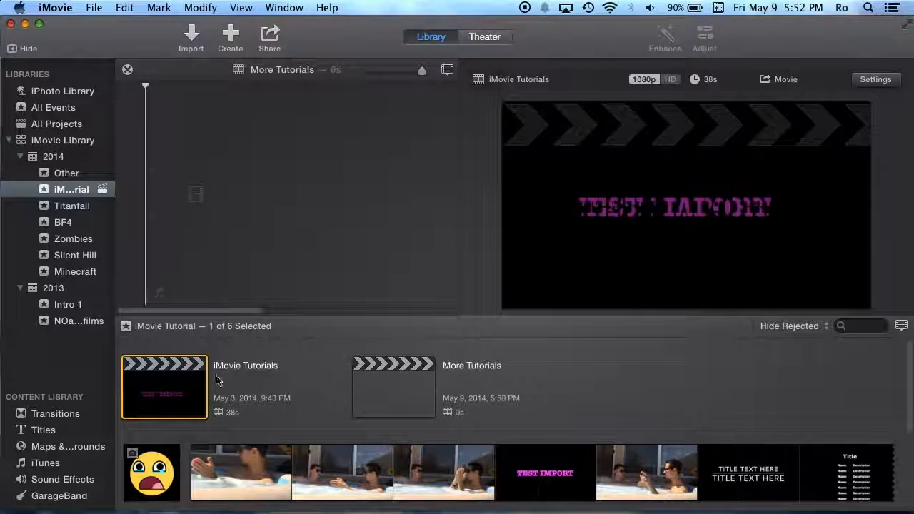
left_click(399, 380)
left_click(178, 392)
left_click(431, 384)
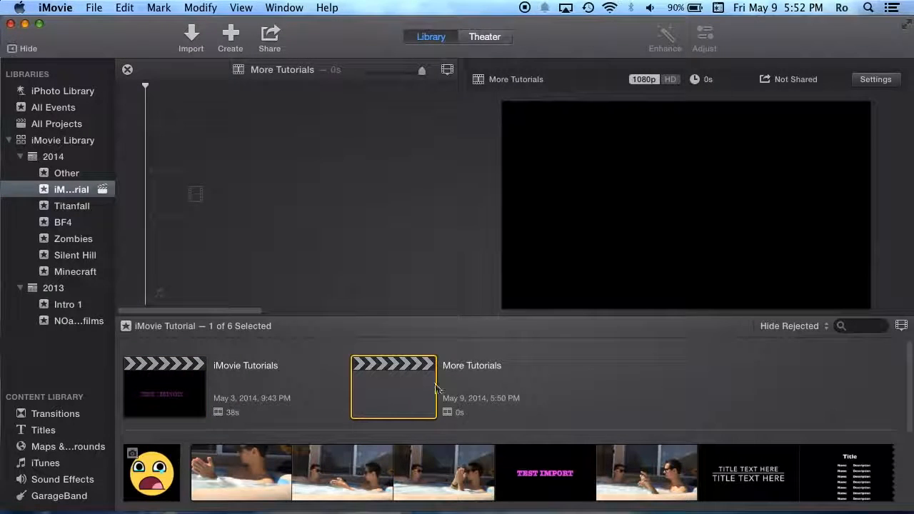
left_click(332, 93)
left_click(232, 39)
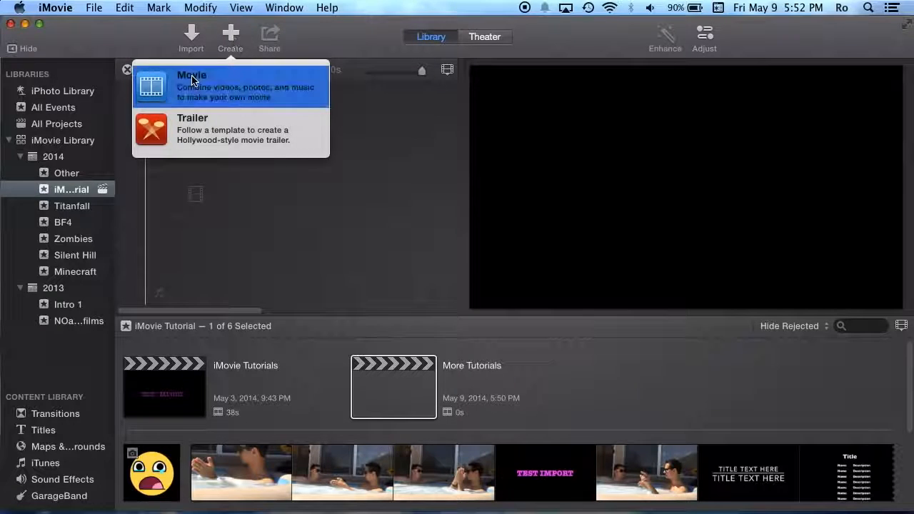
left_click(214, 91)
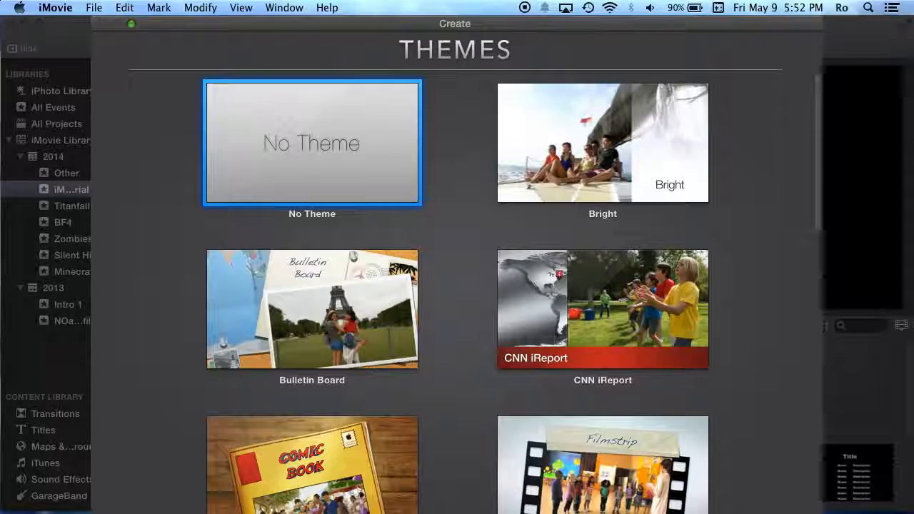
key("Escape")
left_click(667, 377)
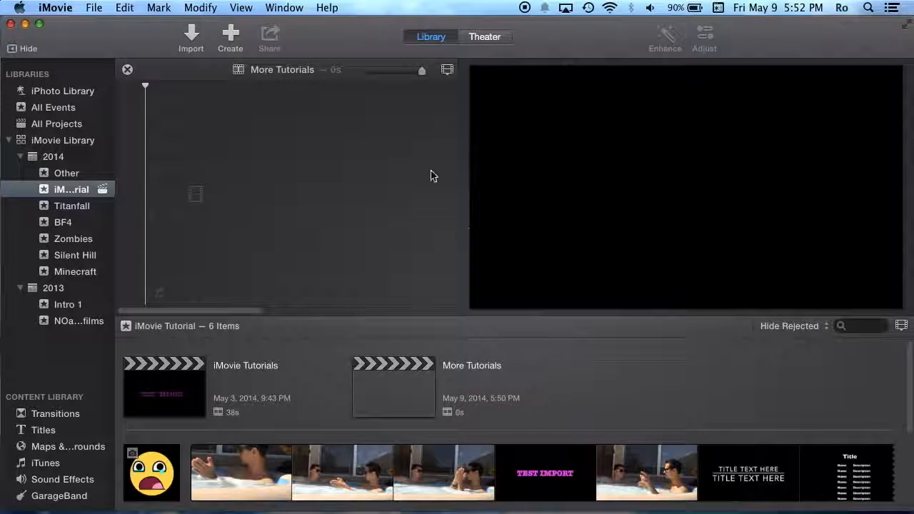
- Open the iMovie Tutorials project in the timeline and place the playhead on its title text section
left_click(391, 404)
left_click(167, 388)
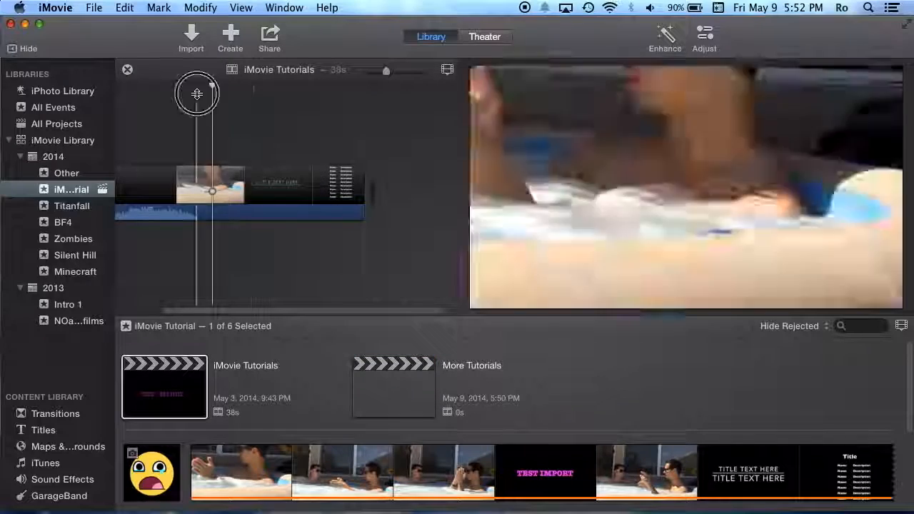
left_click(309, 178)
left_click(575, 367)
- Move the More Tutorials project to the trash and select the iMovie Tutorials project
left_click(398, 383)
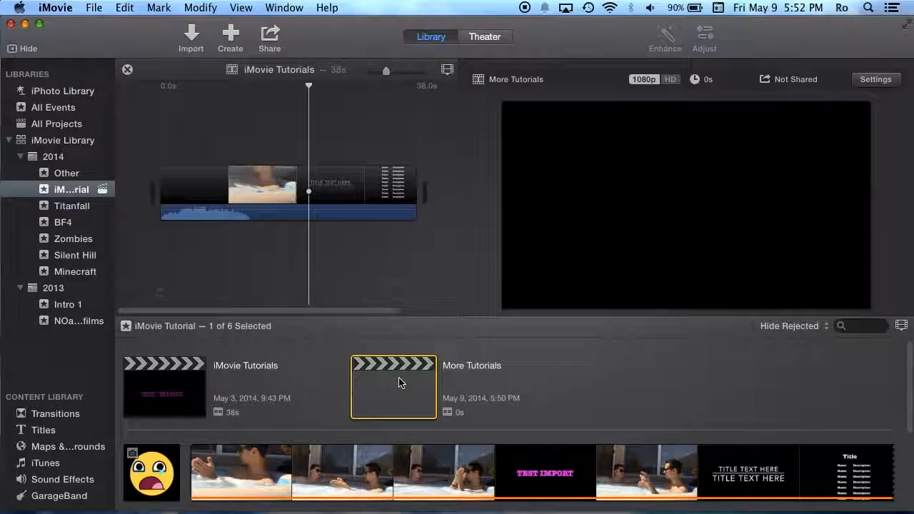
right_click(396, 393)
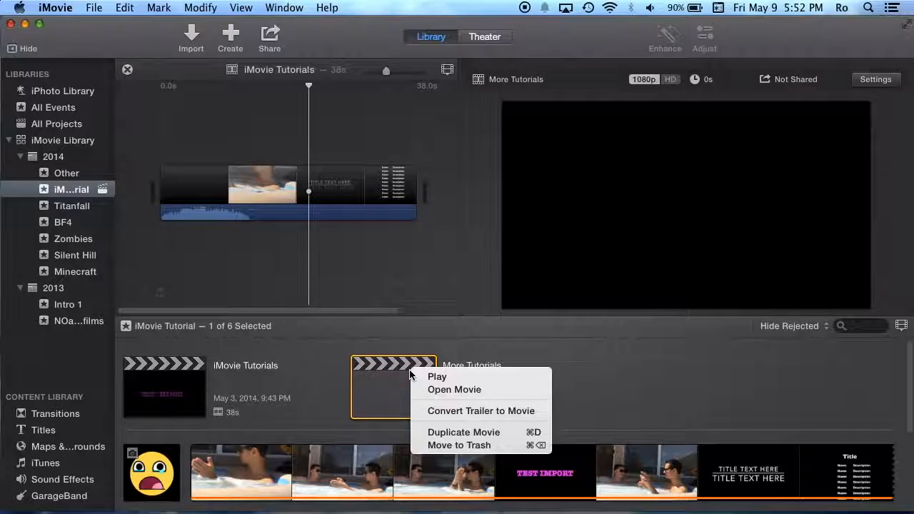
left_click(458, 447)
left_click(191, 389)
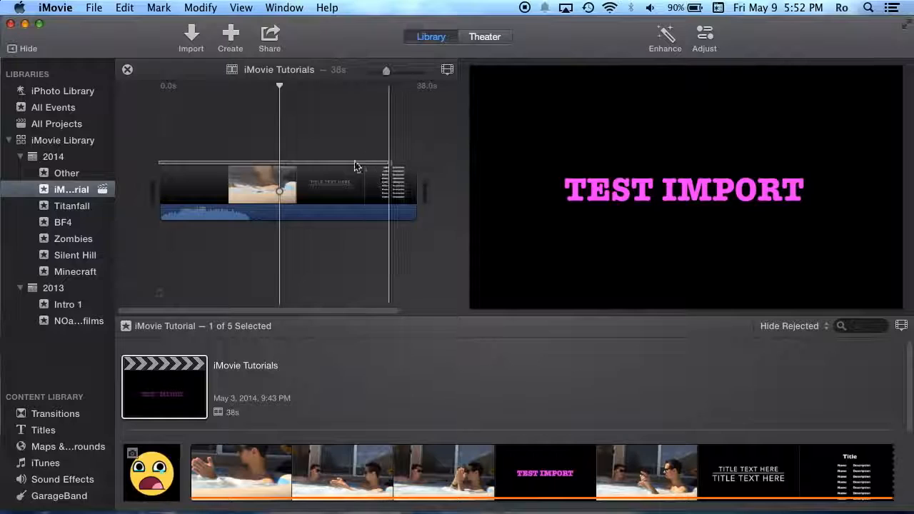
- Split the video clip in the iMovie Tutorials timeline at about 19.5 s and select each half
left_click(270, 187)
left_click(391, 243)
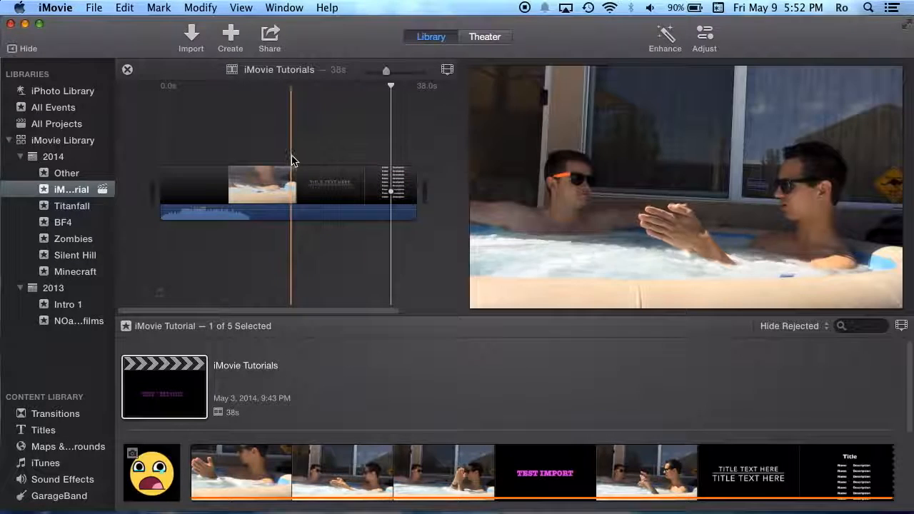
key("super+b")
left_click(232, 179)
left_click(345, 178)
left_click(245, 155)
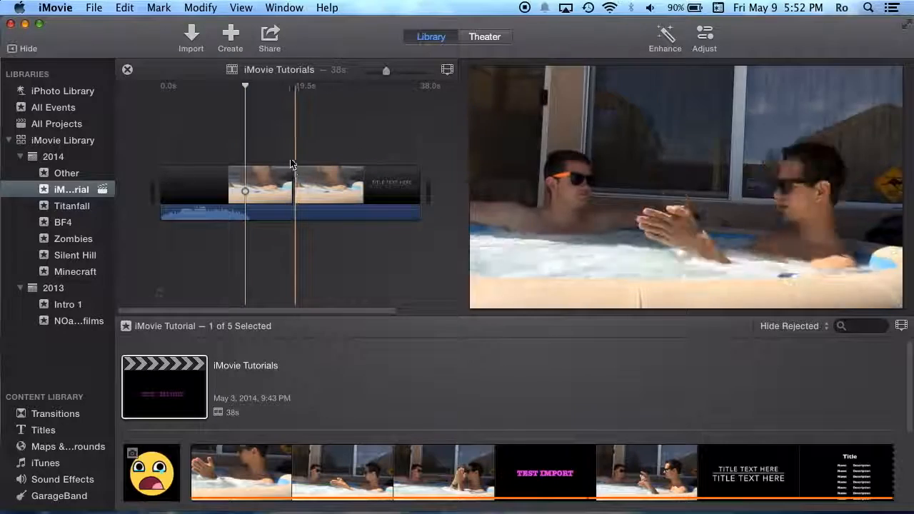
- Preview the timeline from just before the split point and return the playhead to the first half
left_click(287, 164)
key("space")
left_click(247, 131)
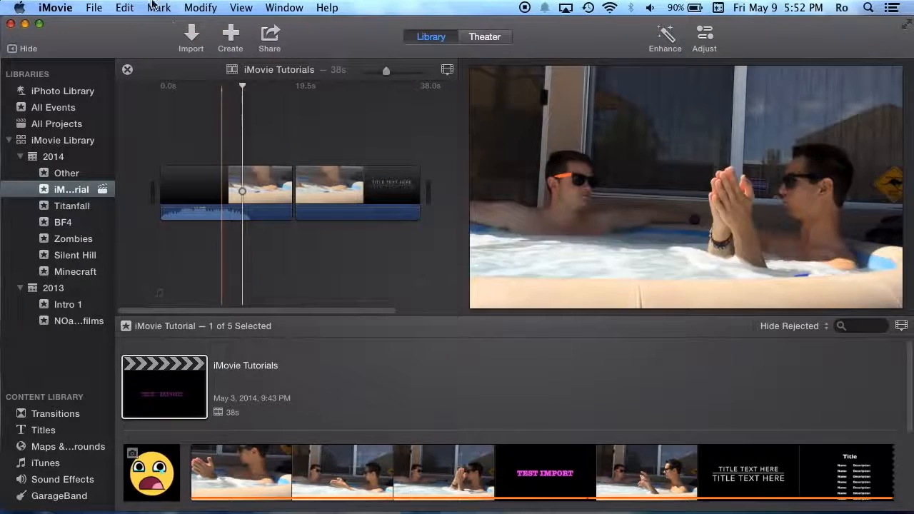
- Quit iMovie and reopen it to check that the split clip was saved automatically
left_click(50, 8)
left_click(100, 163)
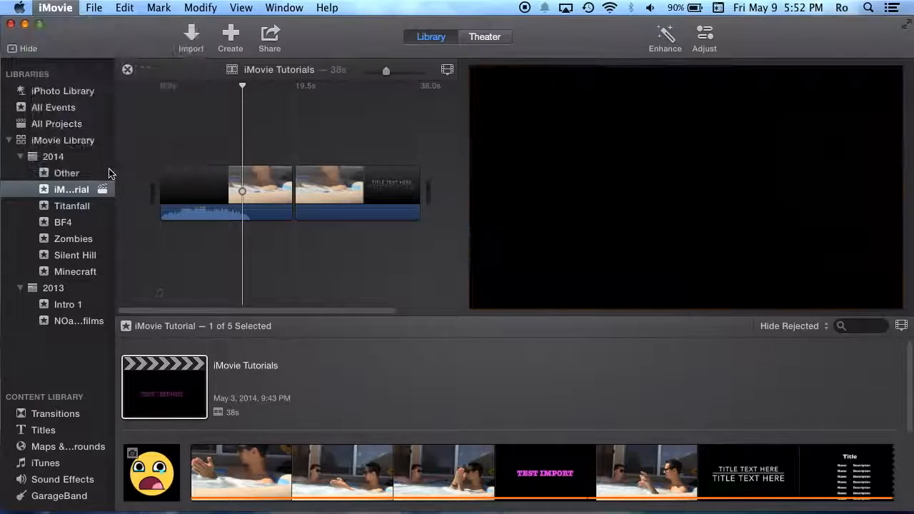
left_click_drag(310, 226, 444, 360)
mouse_move(2, 262)
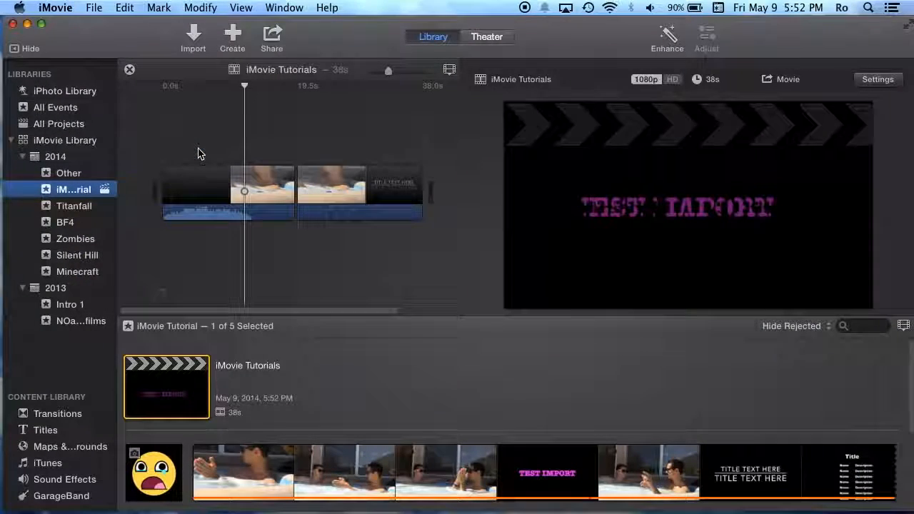
- Inspect the split clips in the reopened timeline and check the file commands without choosing one
left_click(282, 153)
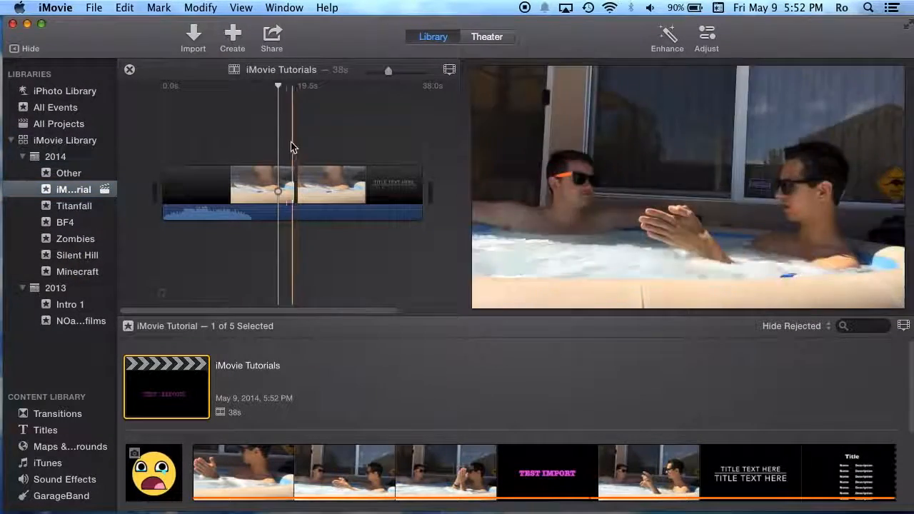
left_click(284, 132)
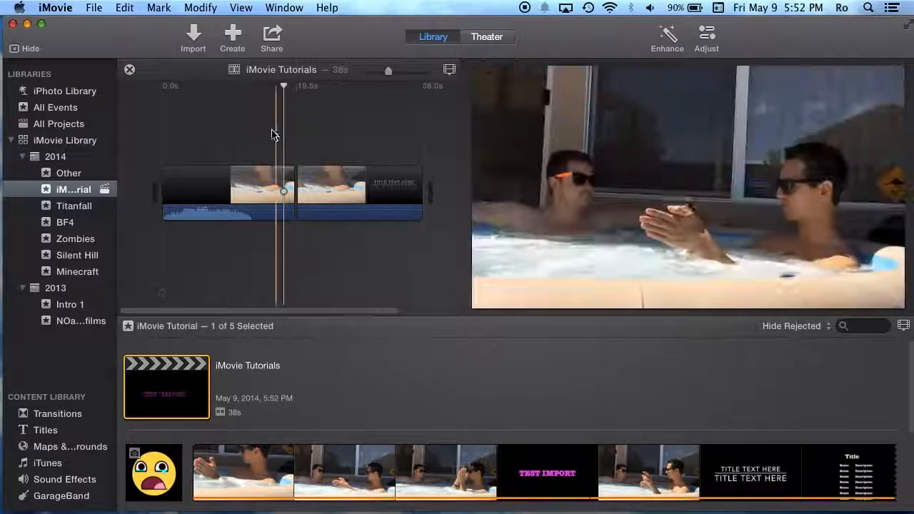
left_click(98, 8)
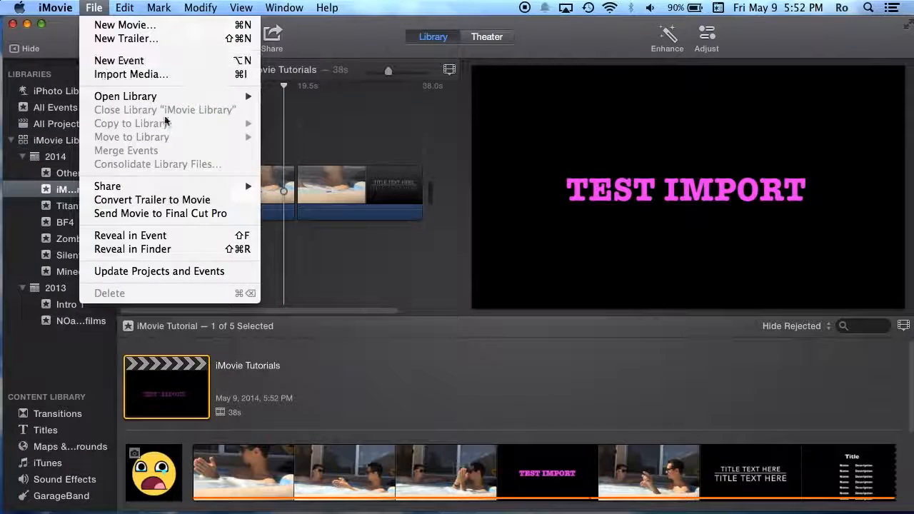
left_click(290, 156)
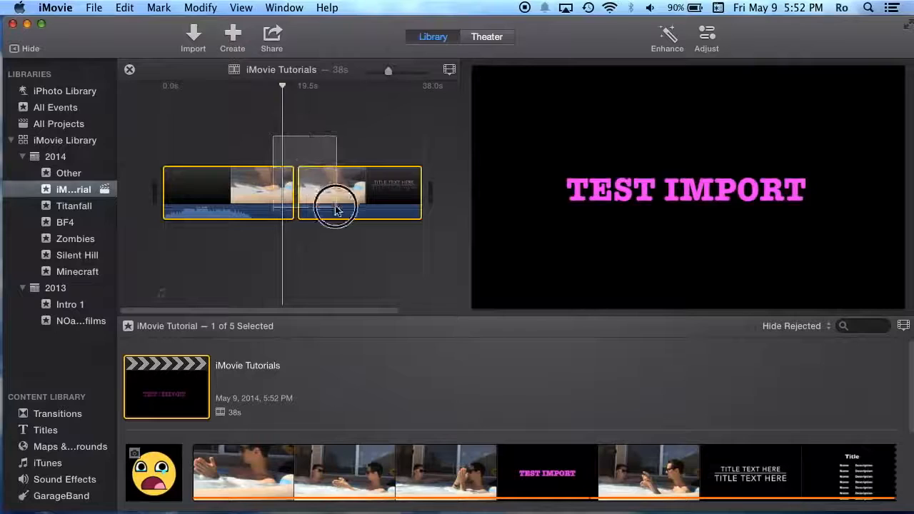
left_click(275, 112)
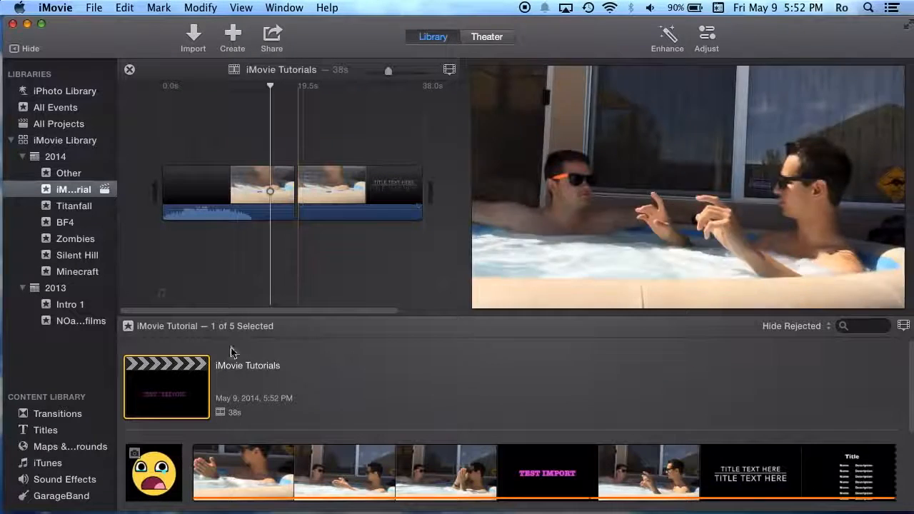
- Select the iMovie Tutorials project and preview its timeline from several points, starting and stopping playback
left_click(152, 396)
left_click(213, 131)
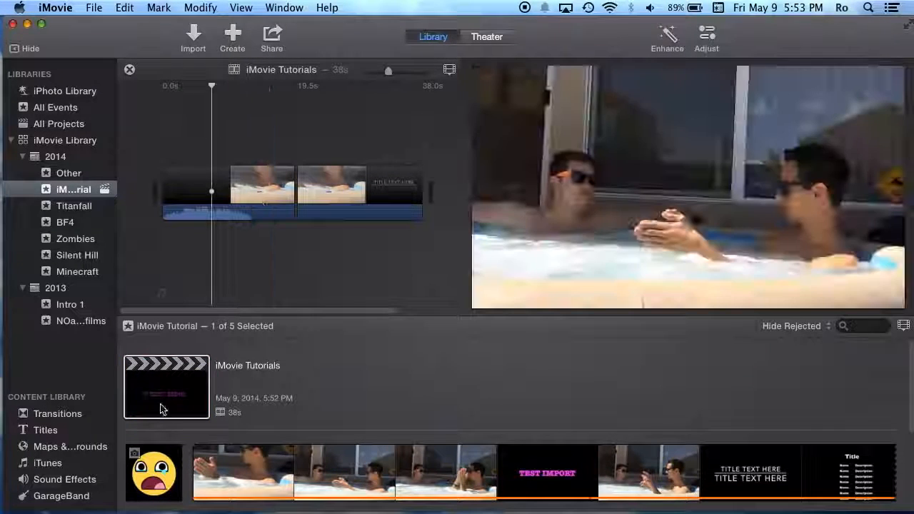
left_click(306, 146)
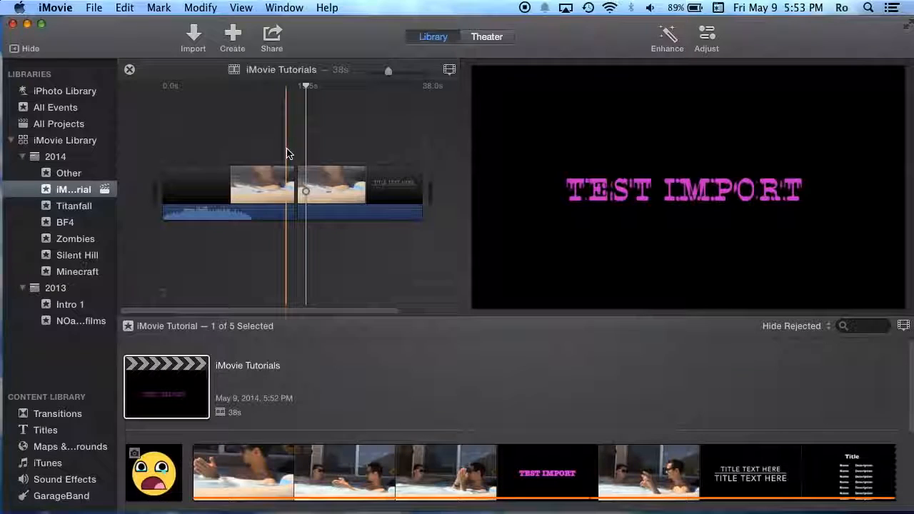
key("space")
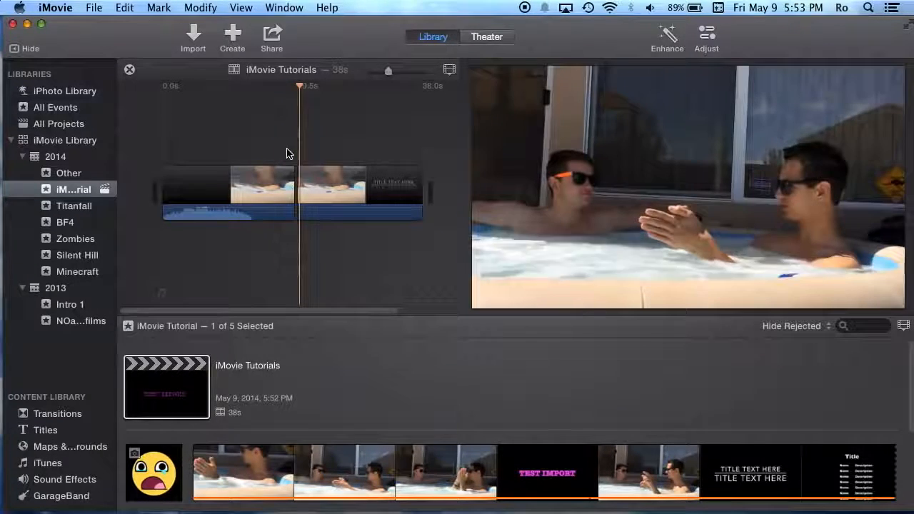
left_click(259, 153)
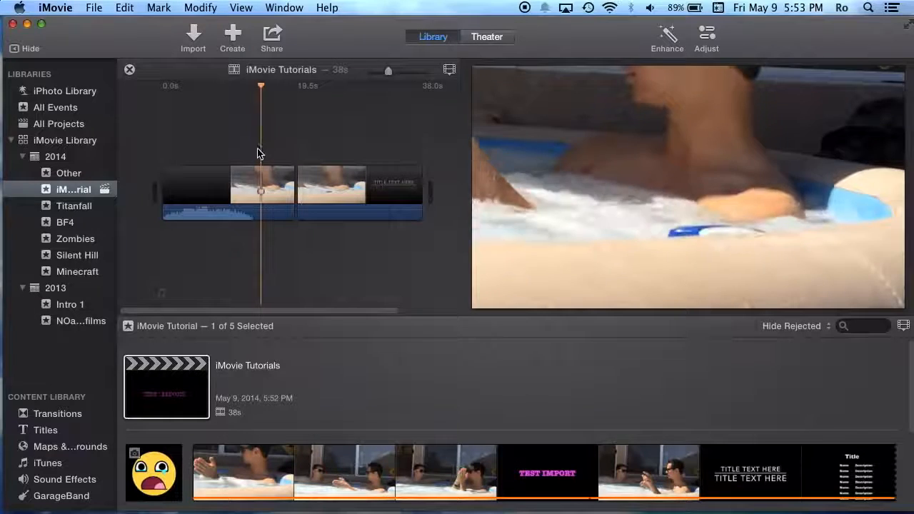
left_click(687, 287)
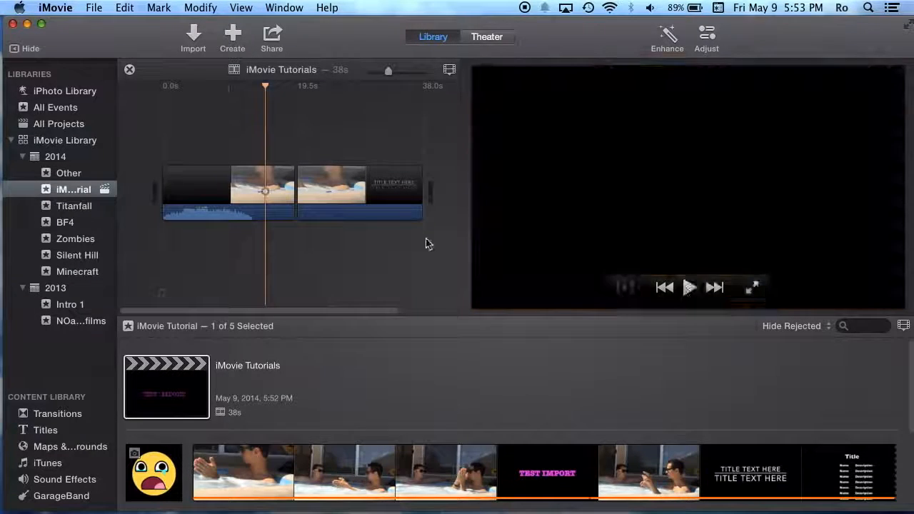
left_click(224, 143)
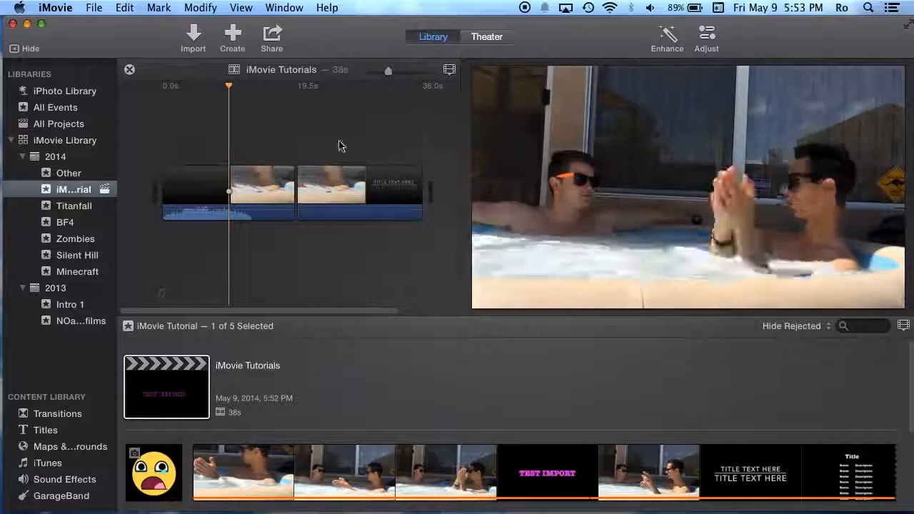
left_click(350, 163)
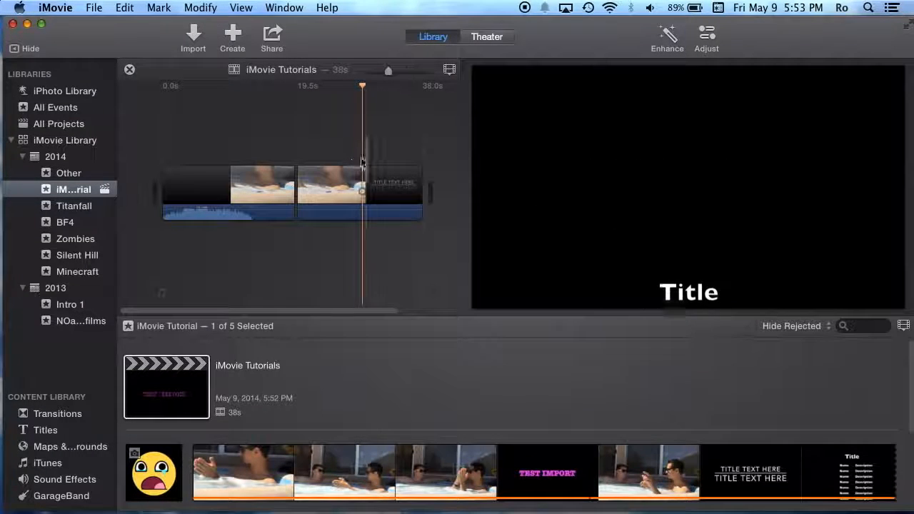
- Select the iMovie Tut Import source clip in the event and compare it with the project's timeline at several playhead positions
left_click(327, 500)
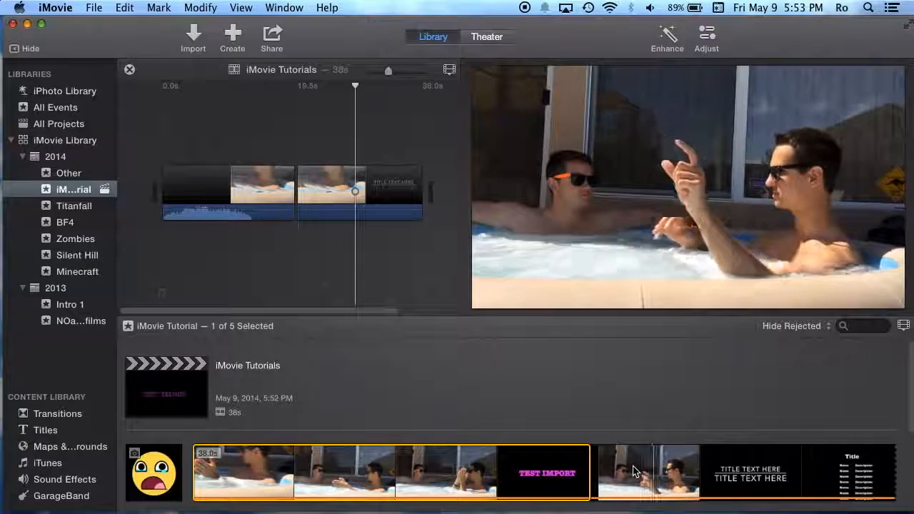
left_click(296, 248)
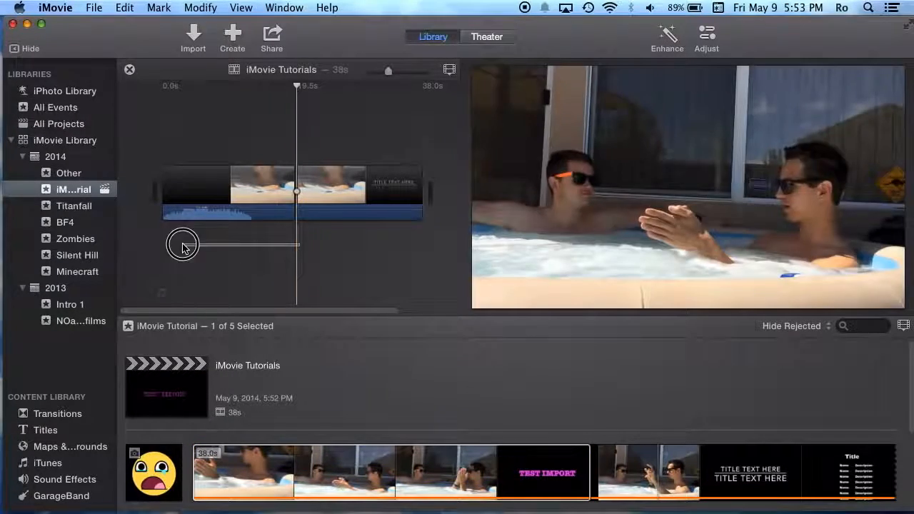
left_click(219, 250)
left_click(233, 142)
left_click_drag(248, 121, 467, 310)
left_click(319, 255)
left_click(279, 142)
left_click_drag(239, 122, 114, 125)
left_click(284, 111)
left_click(326, 122)
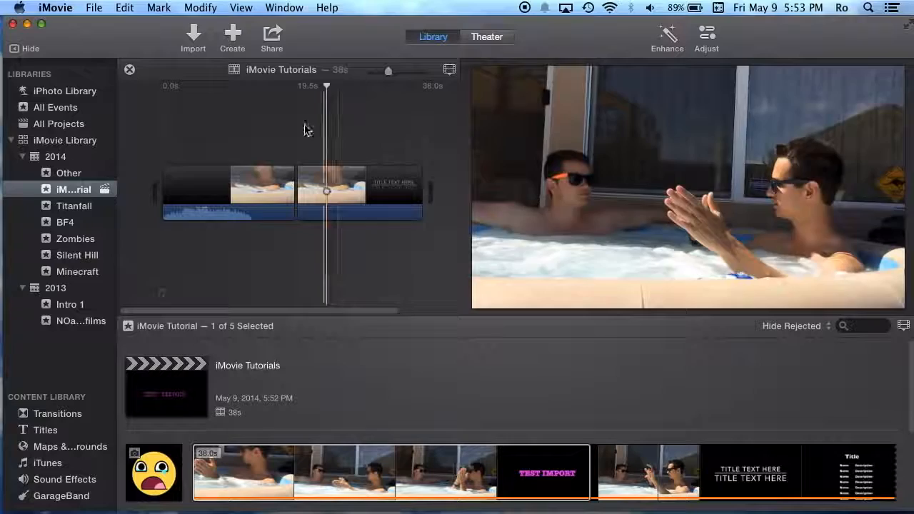
- Select the timeline clips together and individually, ending with the playhead on the second half
left_click(256, 137)
left_click(175, 132)
left_click_drag(175, 132, 399, 236)
left_click(400, 236)
left_click(236, 182)
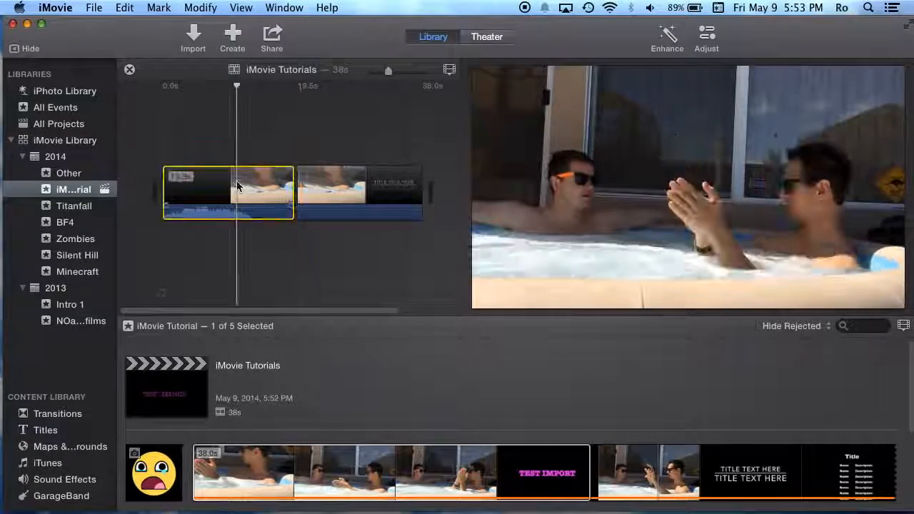
left_click(350, 182)
left_click(316, 136)
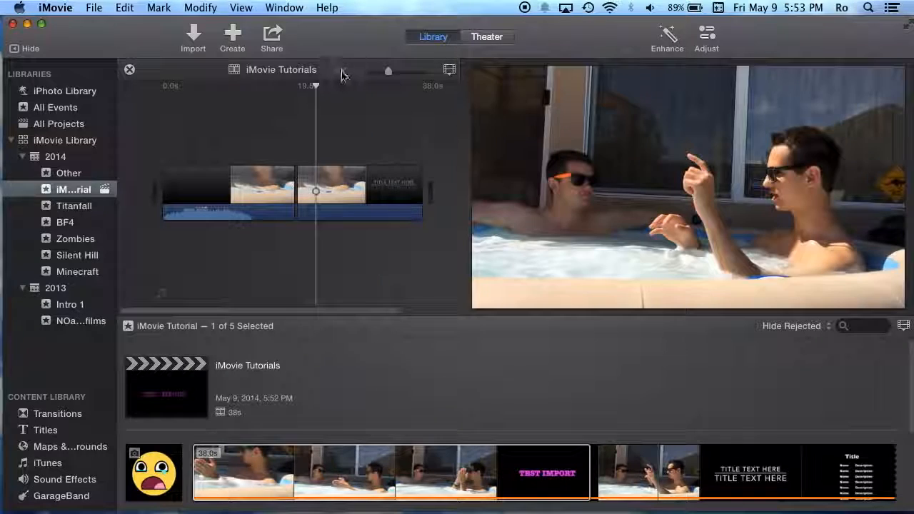
- Set the event clips' thumbnail size to the minimum and their zoom to 10s
left_click(469, 439)
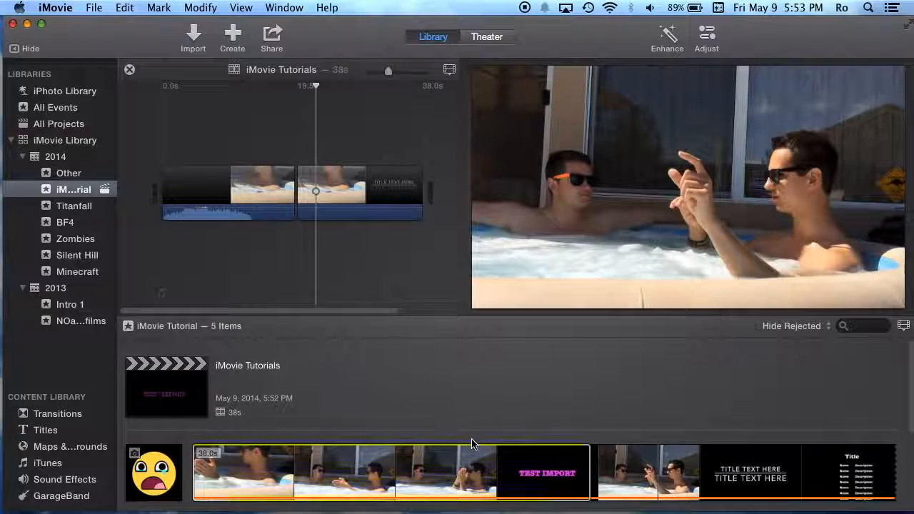
scroll(696, 477, "down", 2)
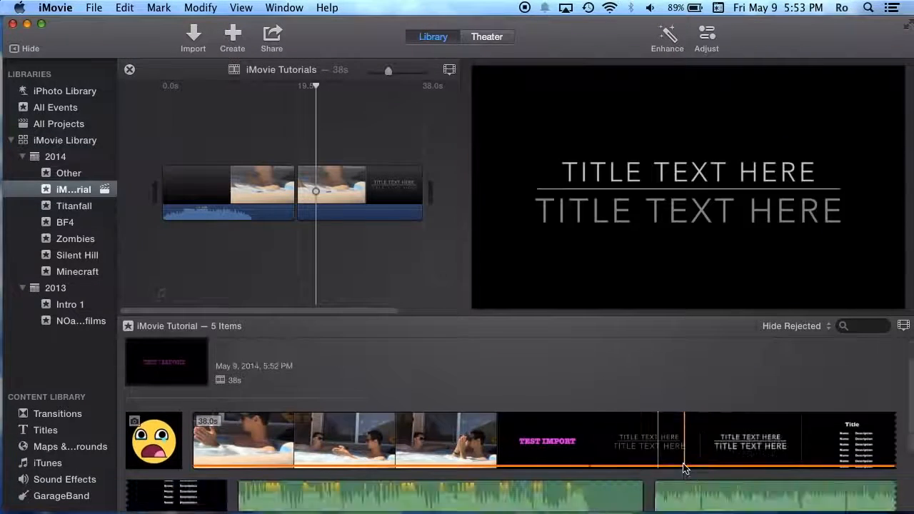
scroll(683, 469, "up", 2)
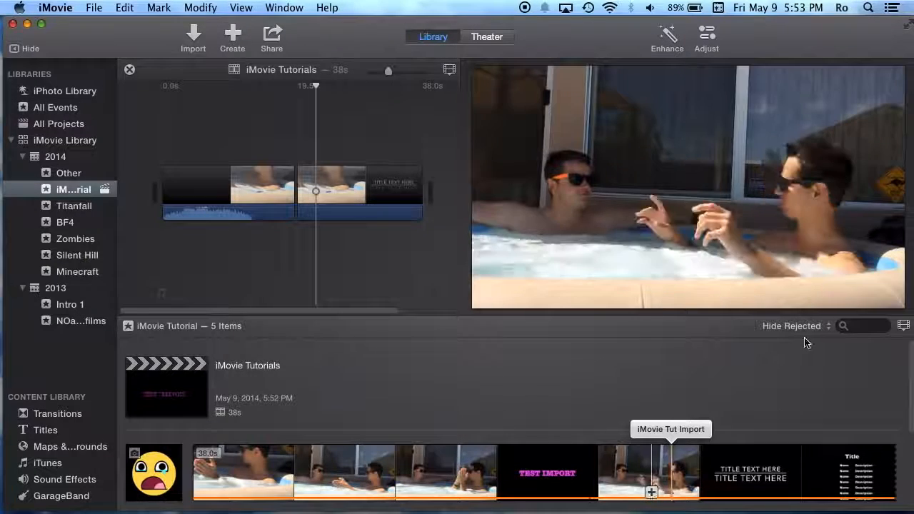
left_click(901, 327)
left_click_drag(829, 363, 792, 366)
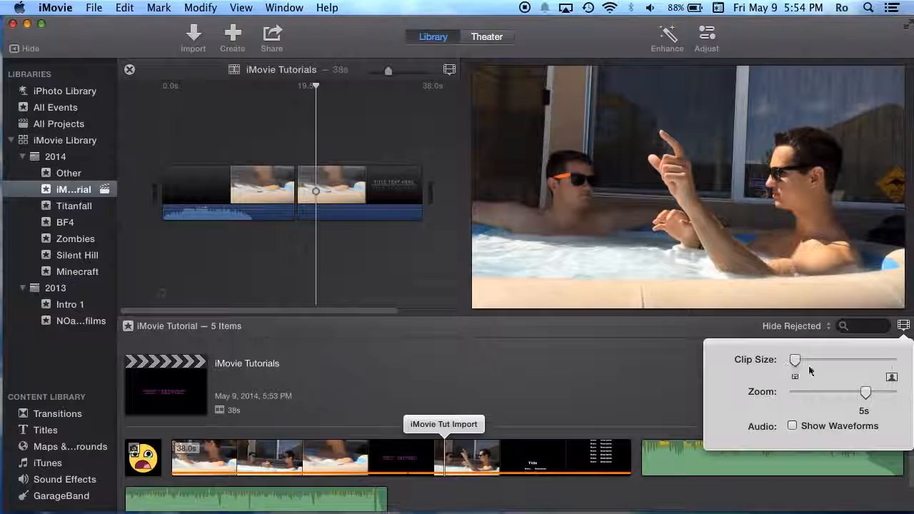
mouse_move(865, 392)
left_mouse_down()
mouse_move(874, 396)
mouse_move(859, 395)
left_mouse_up()
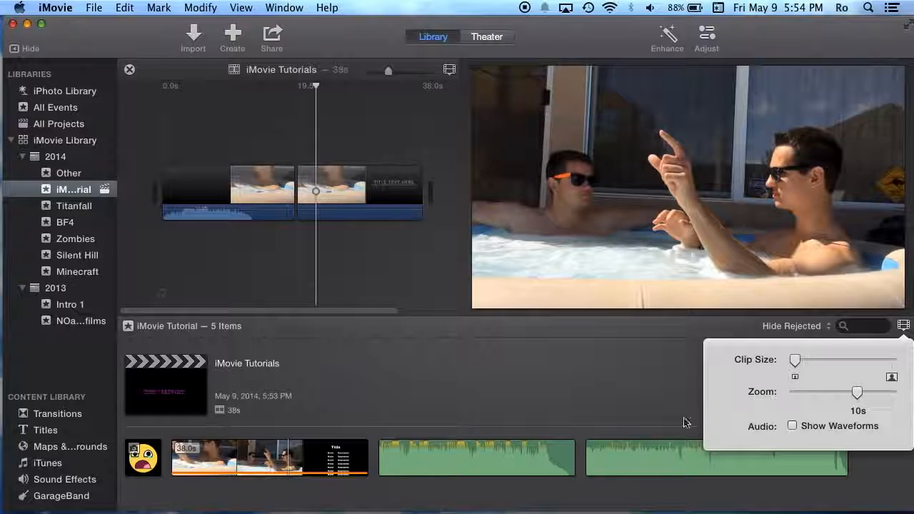
- Turn the audio waveforms of the event clips on and back off, and close the appearance settings
left_click(793, 427)
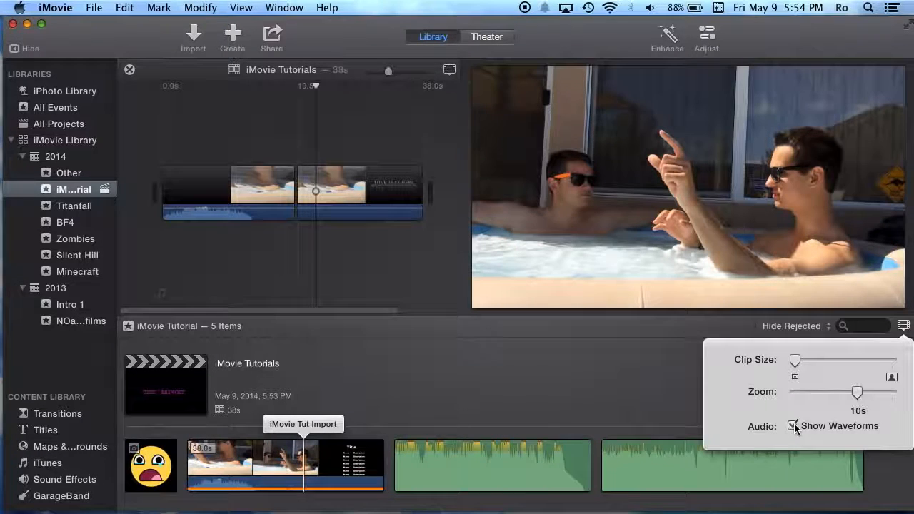
left_click(793, 426)
left_click(657, 425)
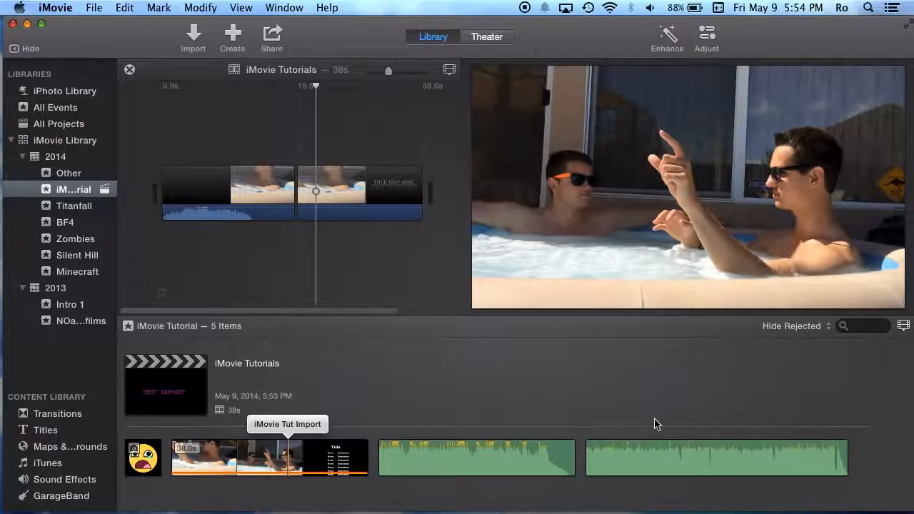
- Hide the audio waveforms on the clips in the project timeline
left_click(283, 143)
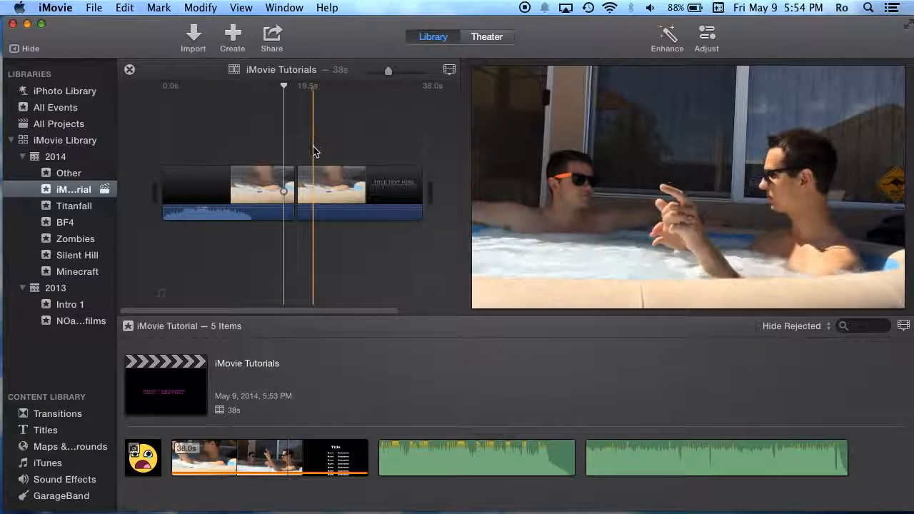
left_click(264, 126)
left_click(450, 70)
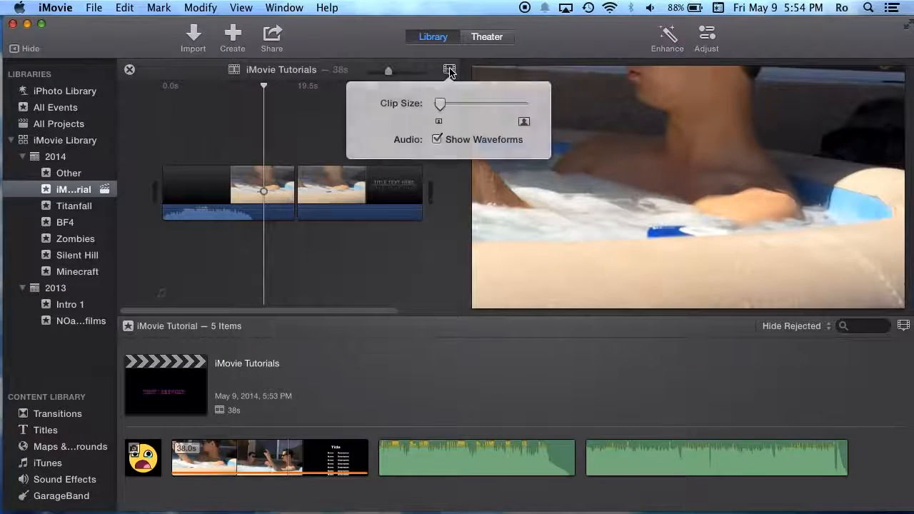
left_click(436, 140)
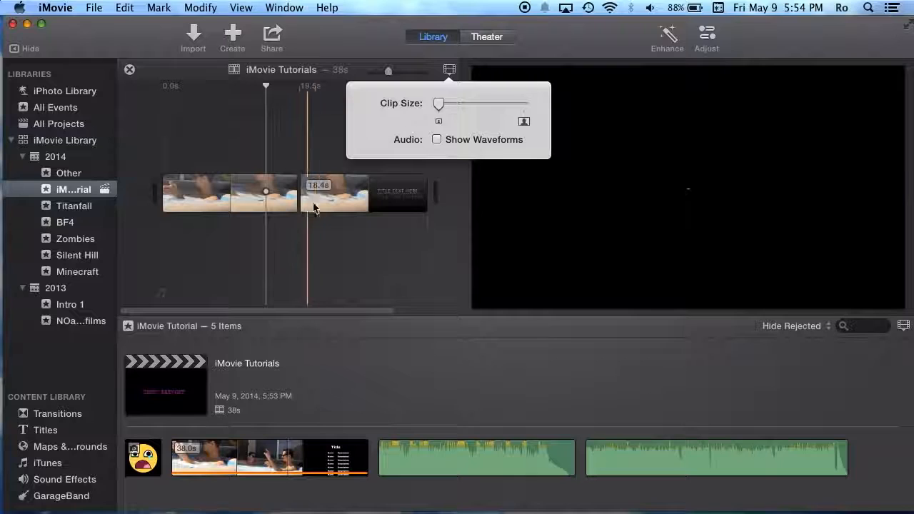
- Show the audio waveforms on the project timeline clips and reduce their clip size to the minimum
left_click(436, 140)
left_click(316, 153)
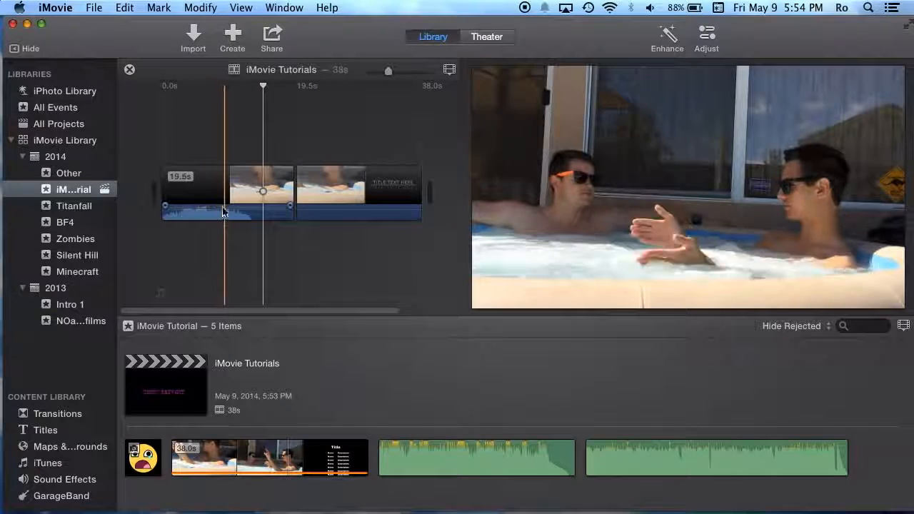
left_click(281, 138)
left_click(449, 70)
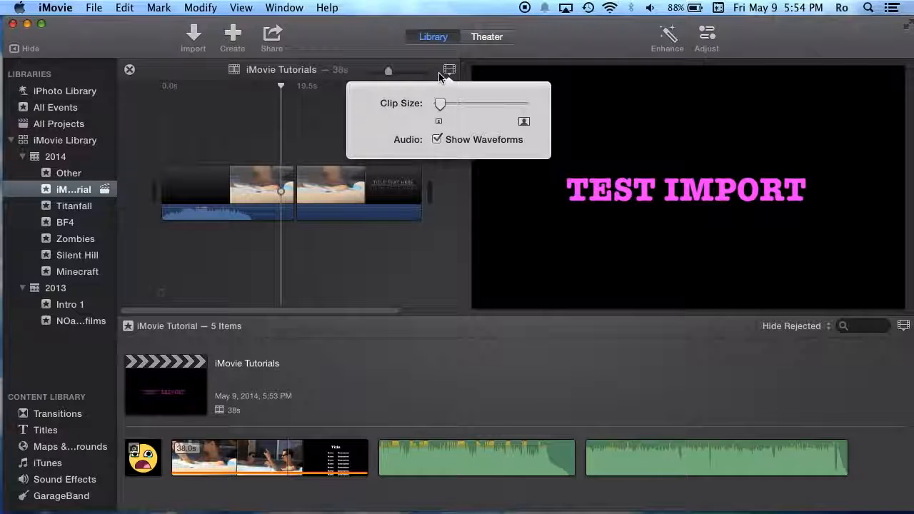
mouse_move(444, 107)
left_mouse_down()
mouse_move(492, 97)
mouse_move(434, 109)
left_mouse_up()
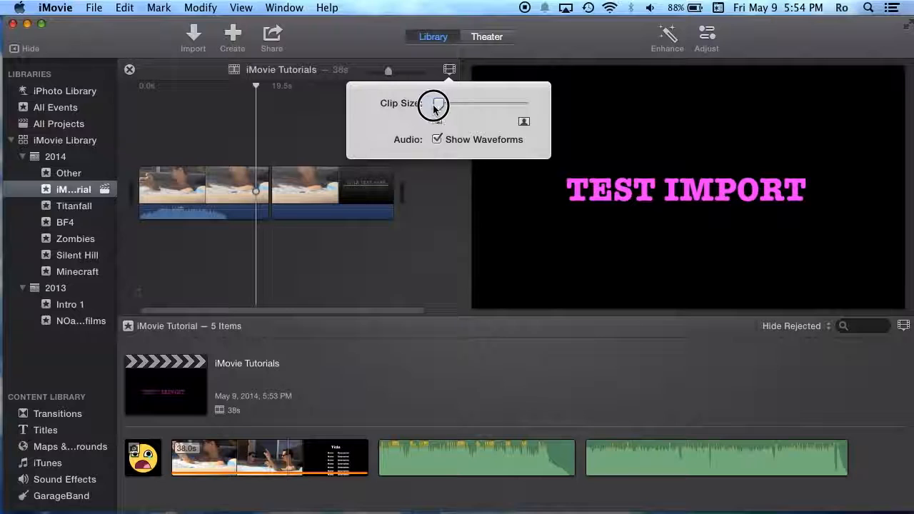
left_click(293, 122)
left_click(279, 123)
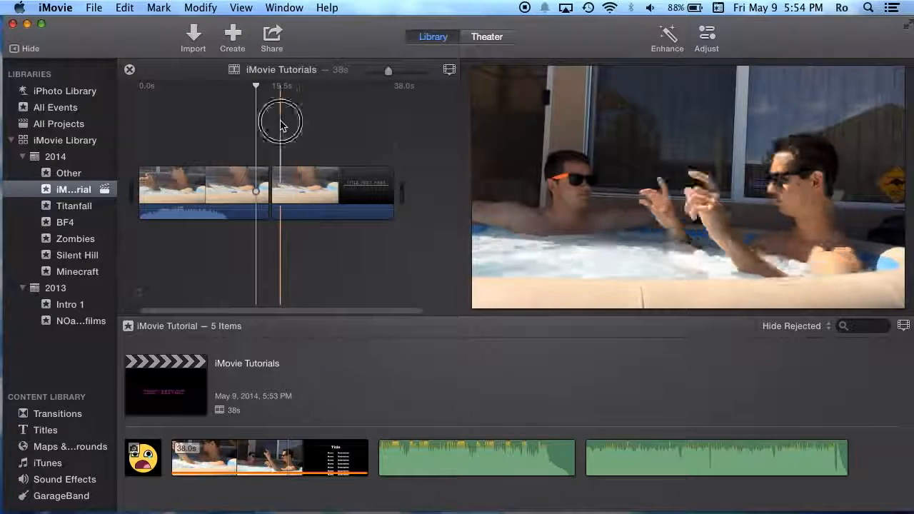
left_click(270, 35)
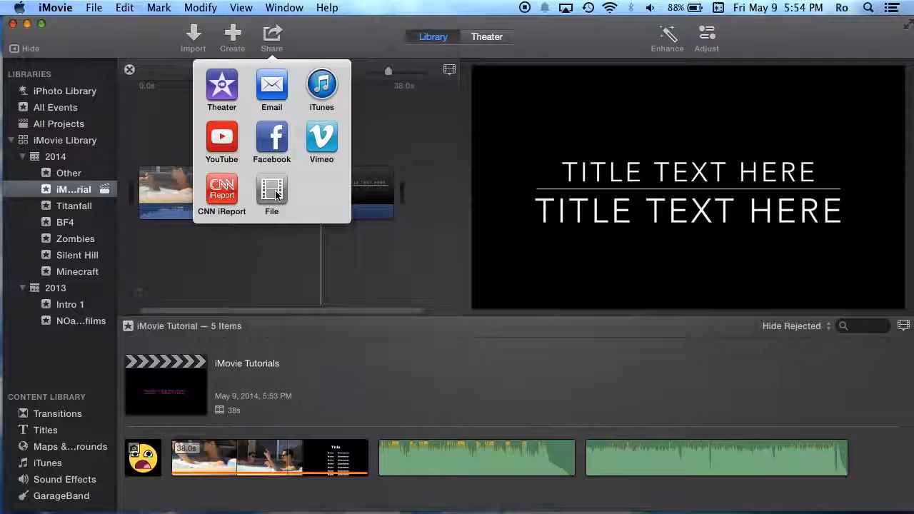
left_click(276, 195)
left_click(633, 308)
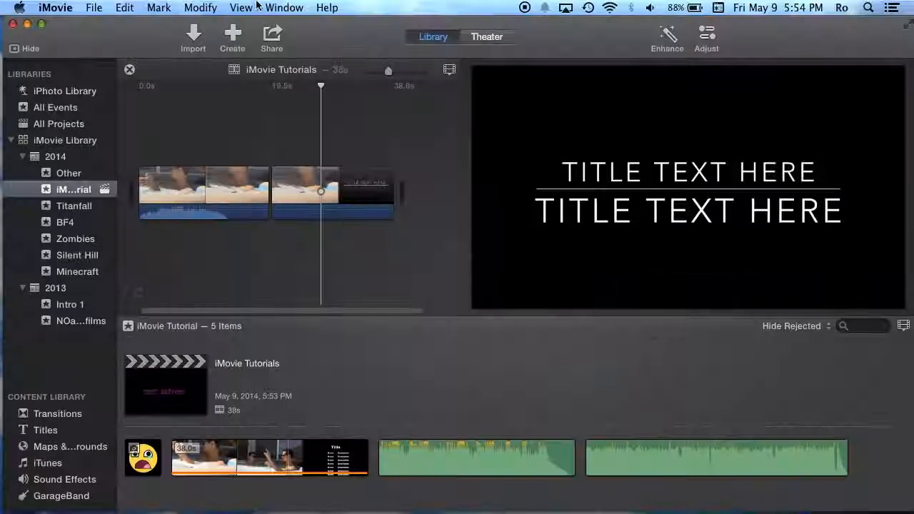
- Start sharing the project as a file and review the size options, keeping HD 1080P (1920 x 1080)
left_click(271, 35)
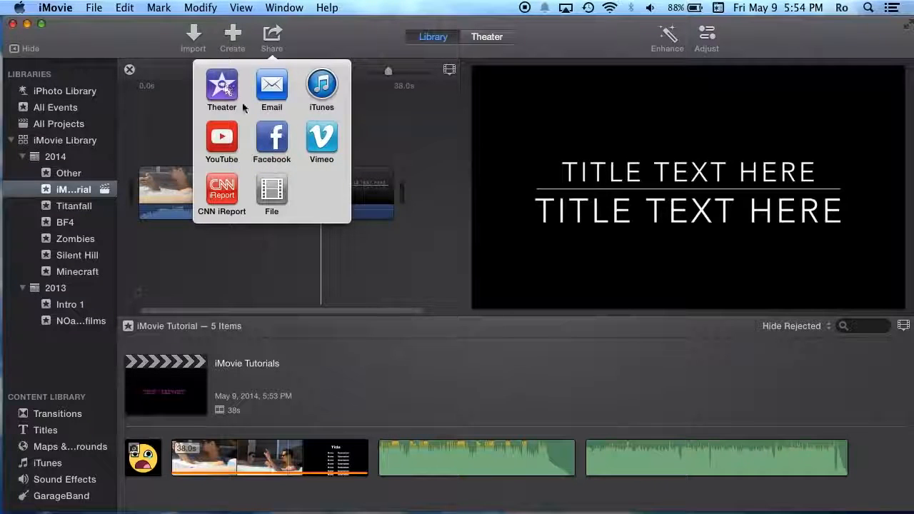
left_click(272, 193)
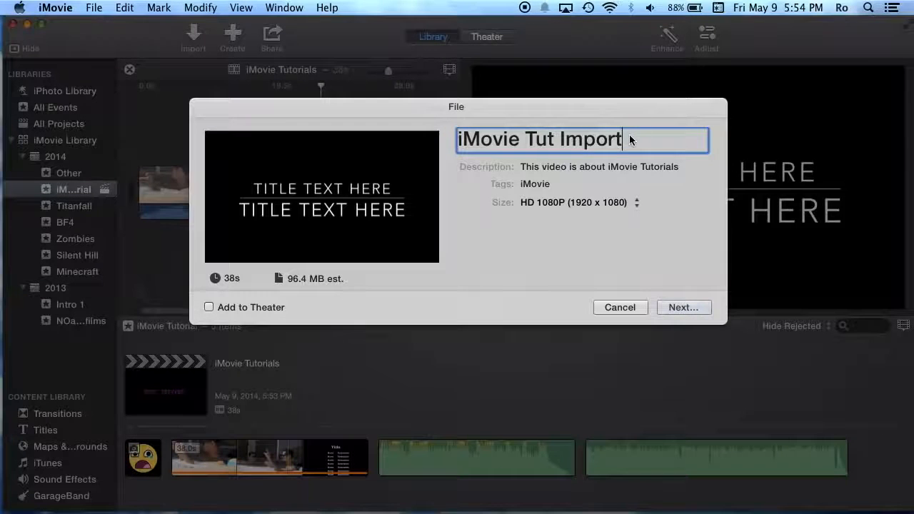
left_click(612, 204)
left_click(612, 207)
left_click(612, 207)
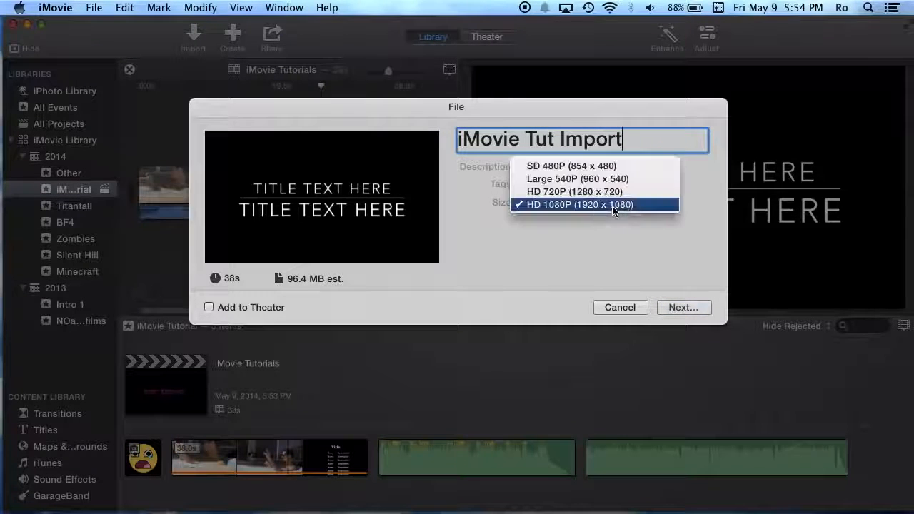
left_click(617, 207)
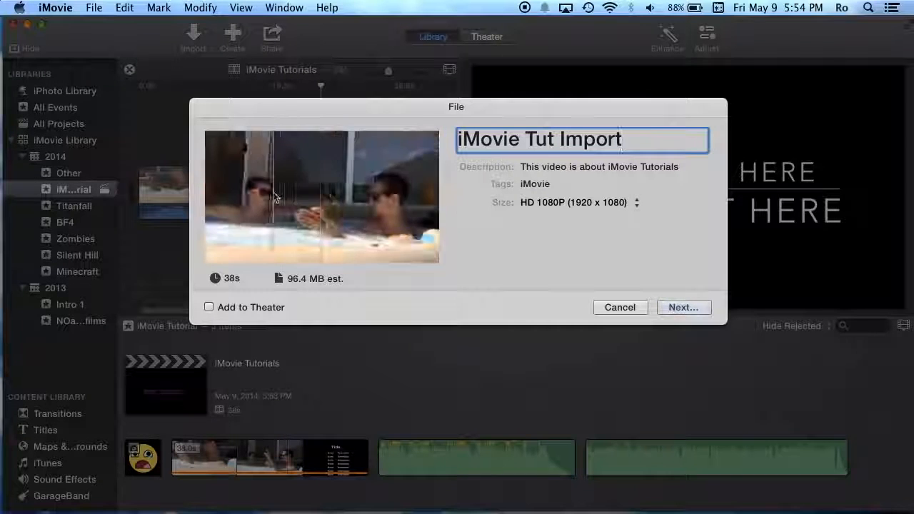
left_click(590, 206)
left_click(591, 206)
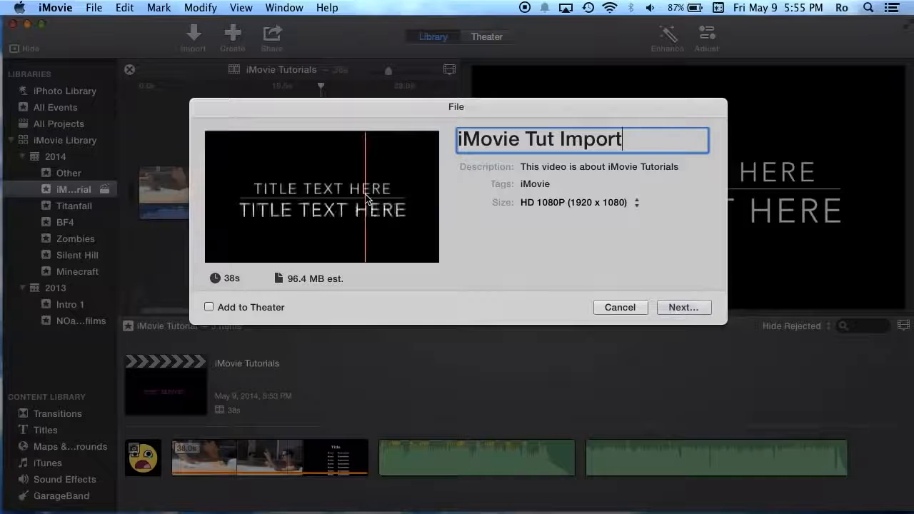
left_click(562, 206)
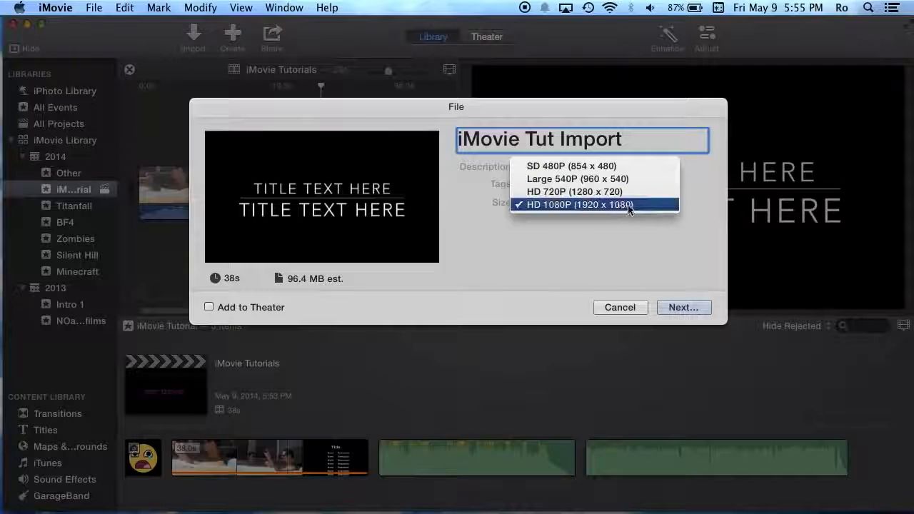
left_click(598, 207)
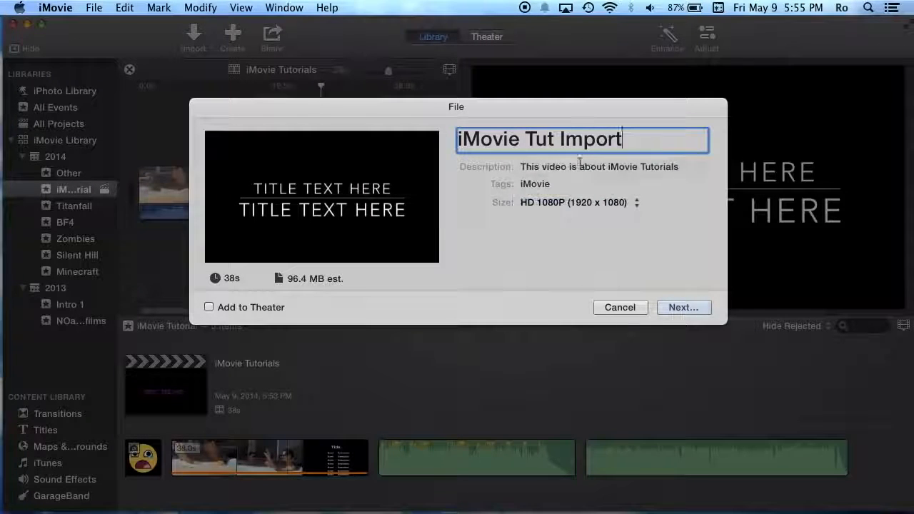
- Title the exported file "1 iMovie Tut export" and save it to the Desktop
left_click(522, 143)
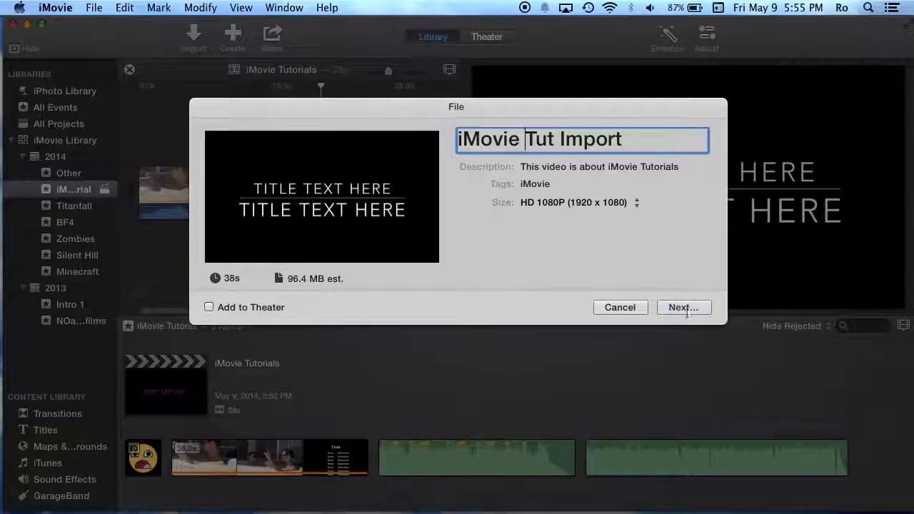
left_click_drag(560, 139, 682, 140)
type("export")
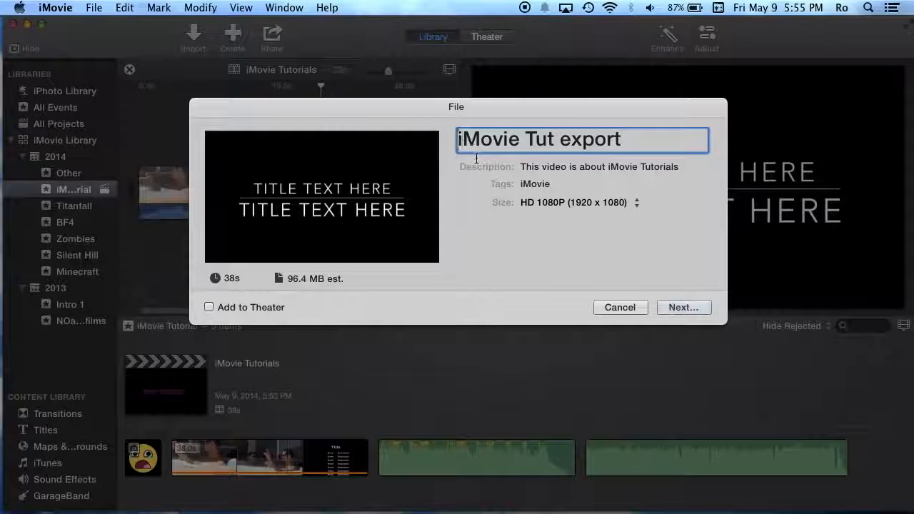
type("y1")
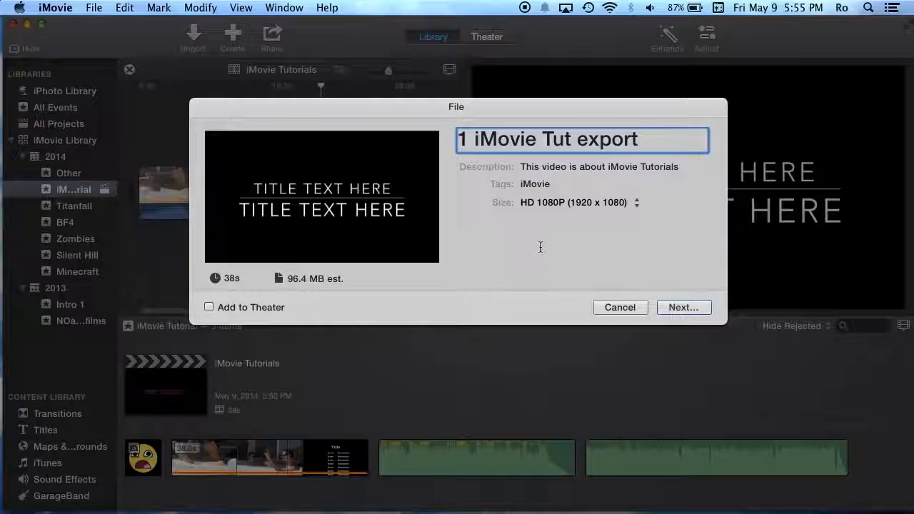
left_click(683, 307)
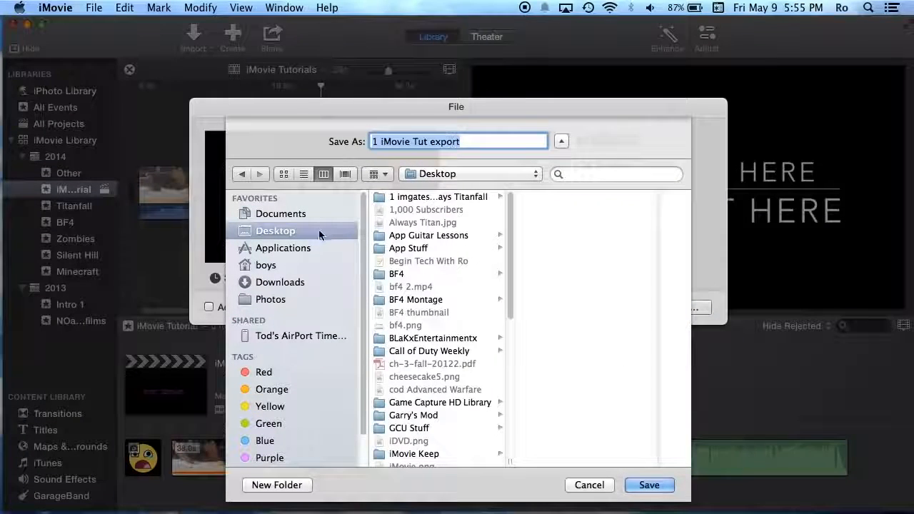
left_click(660, 485)
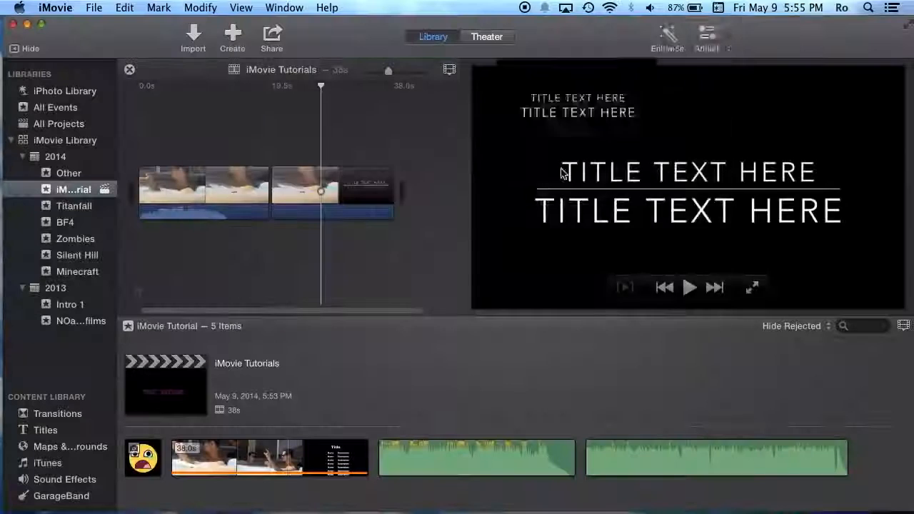
- Check the progress of the file export and close the progress details
left_click(822, 37)
left_click(823, 38)
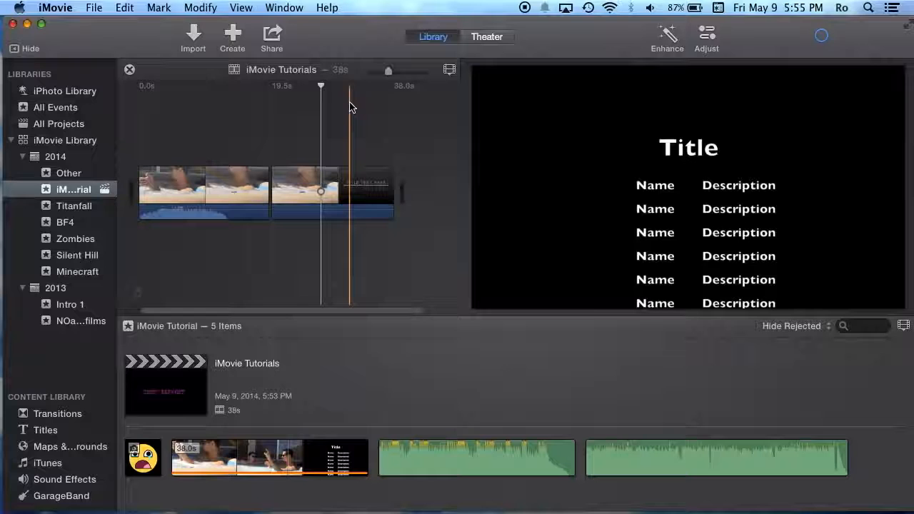
left_click_drag(374, 27, 373, 25)
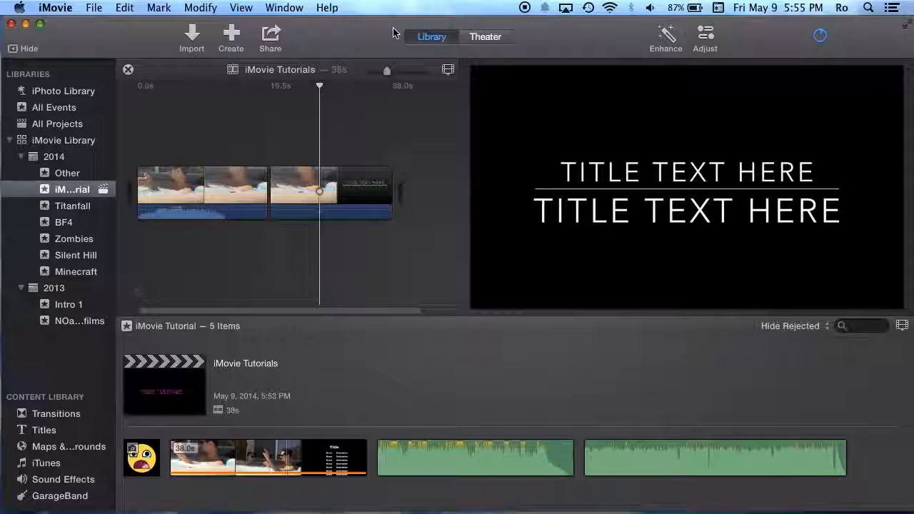
left_click(818, 37)
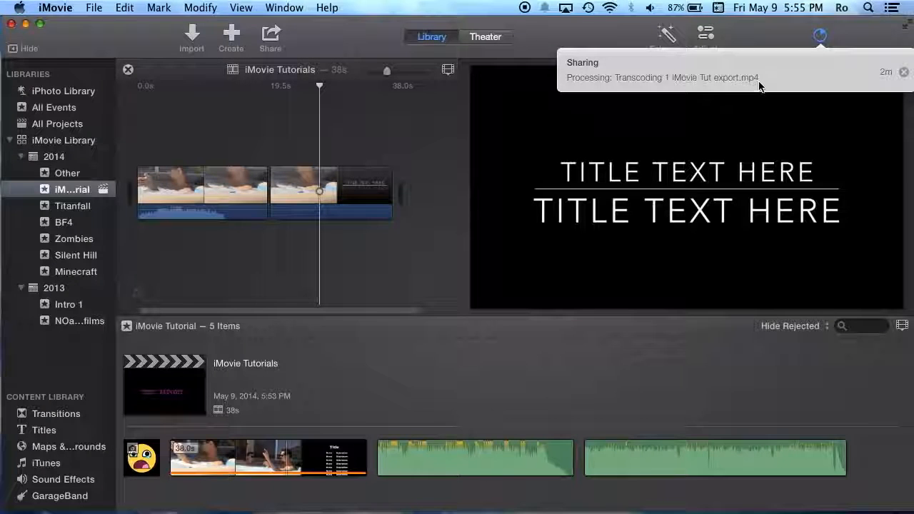
left_click(857, 29)
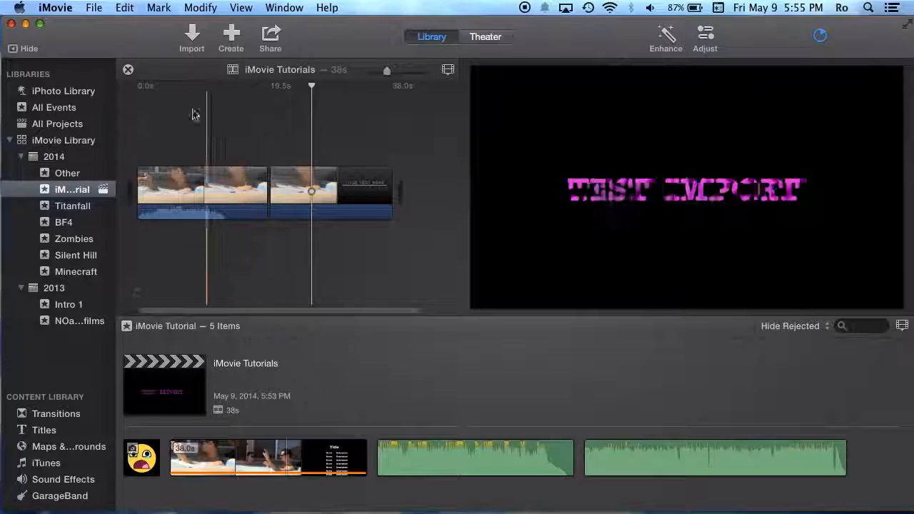
left_click(189, 115)
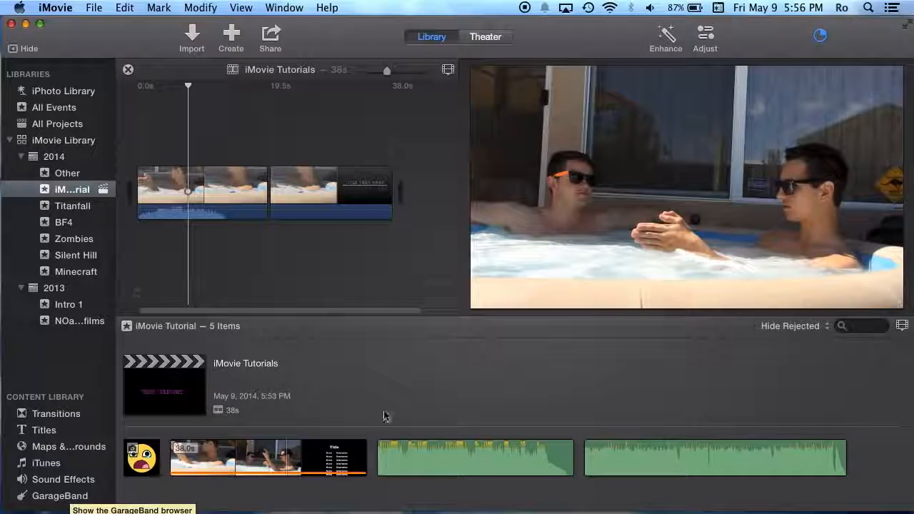
left_click(251, 123)
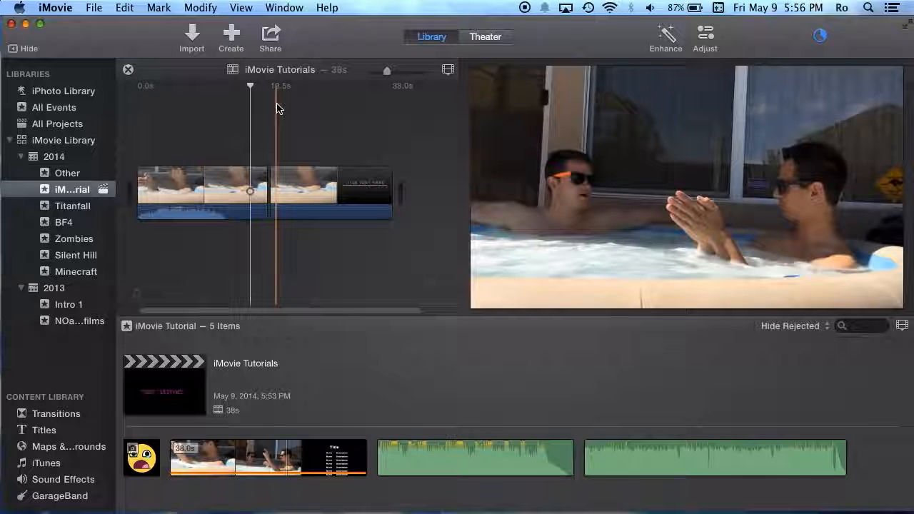
left_click(236, 111)
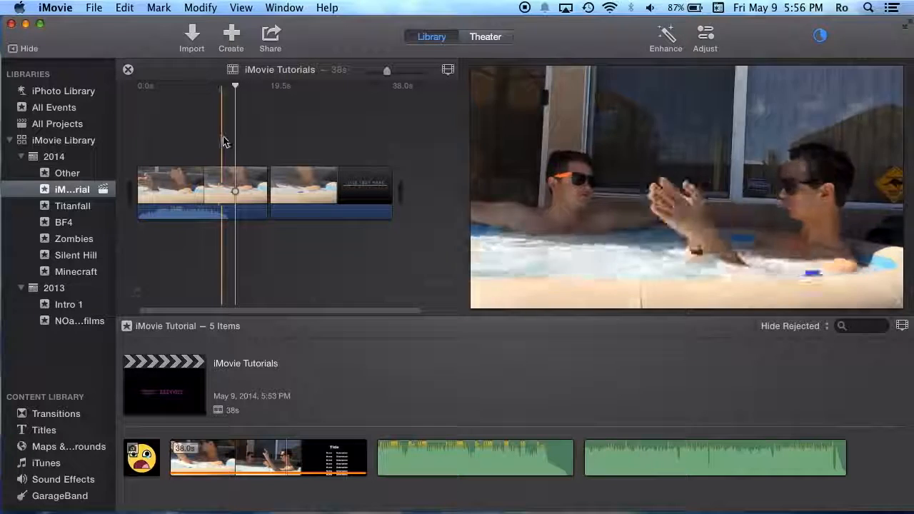
left_click(298, 129)
- Check the export's sharing progress again and return to the timeline
left_click(820, 36)
left_click(819, 33)
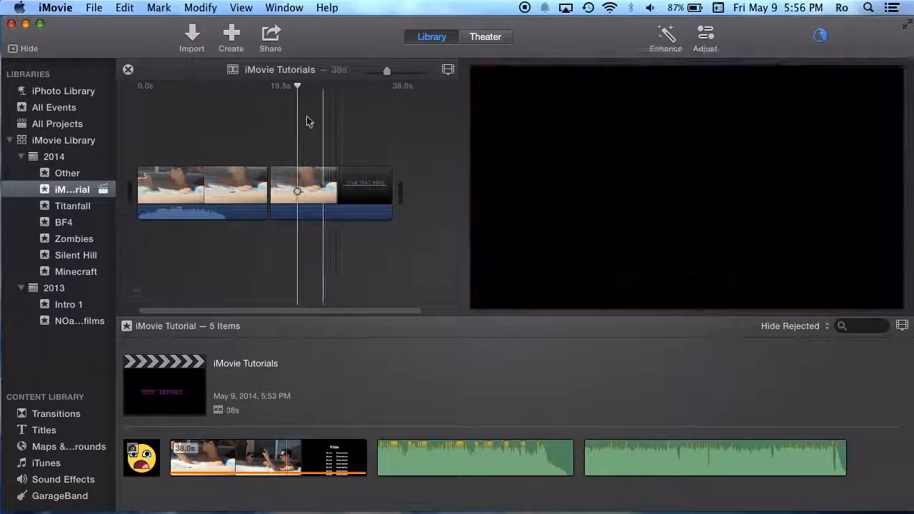
left_click(289, 114)
- Switch to Chrome and open the uploading instructions from the YouTube upload page
mouse_move(1, 102)
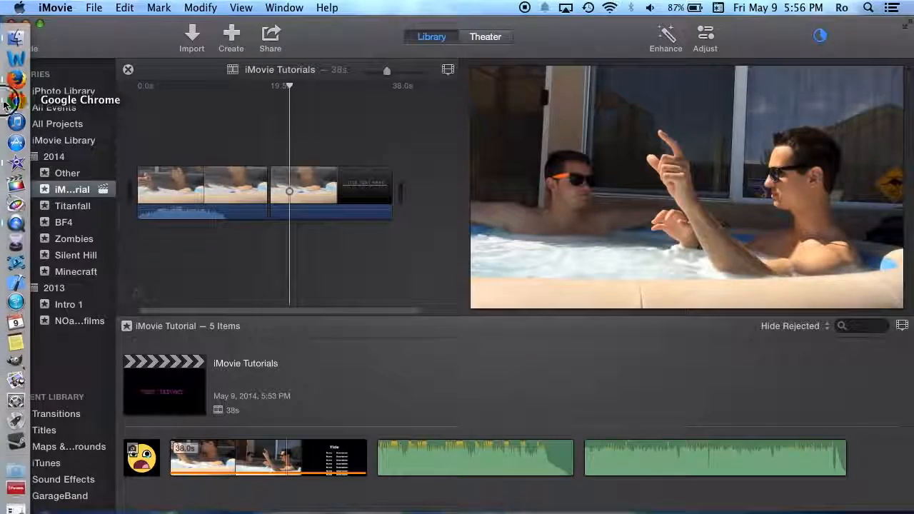
left_click(15, 102)
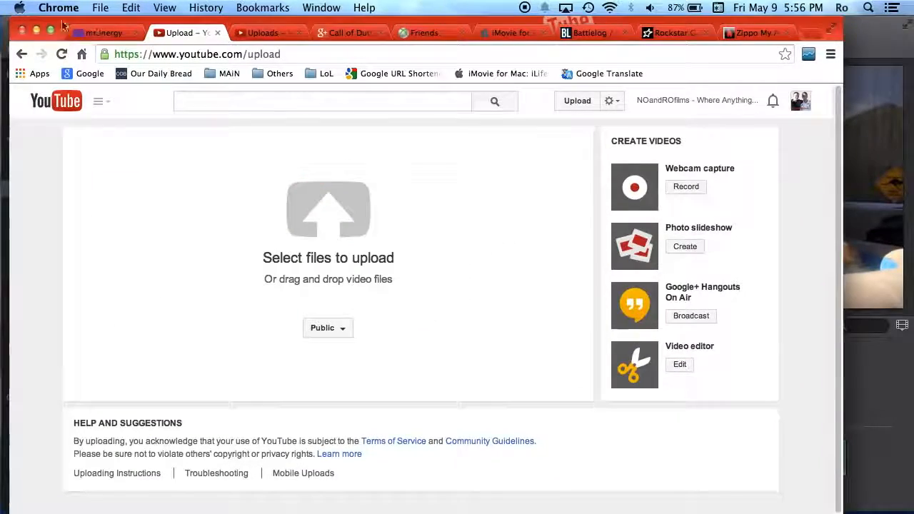
left_click(36, 30)
mouse_move(564, 102)
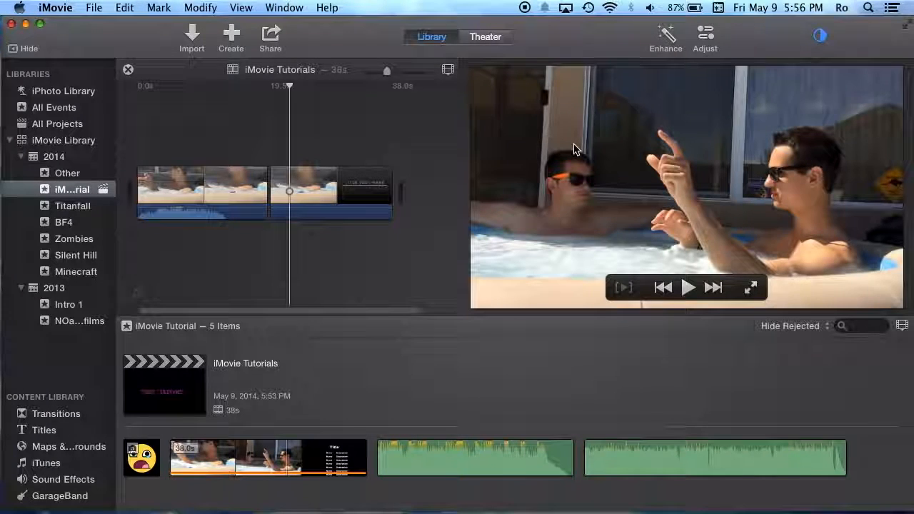
left_click(14, 75)
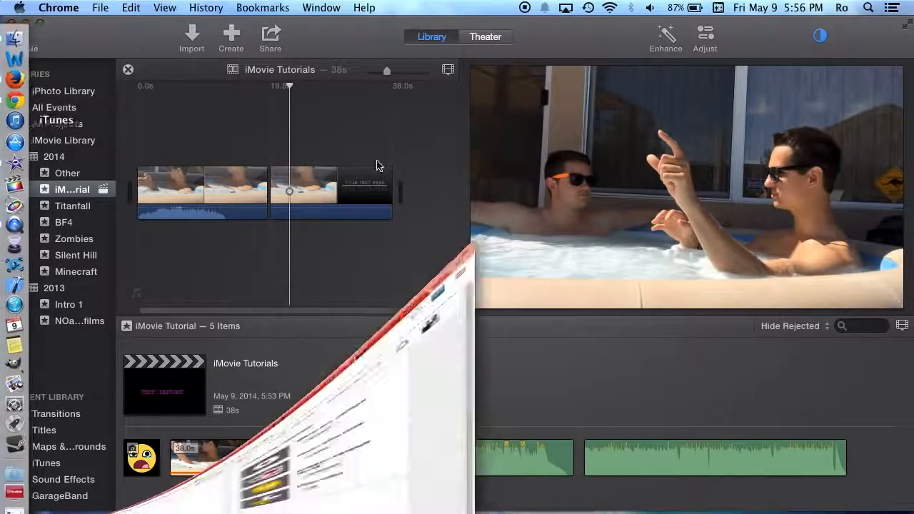
scroll(457, 286, "down", 3)
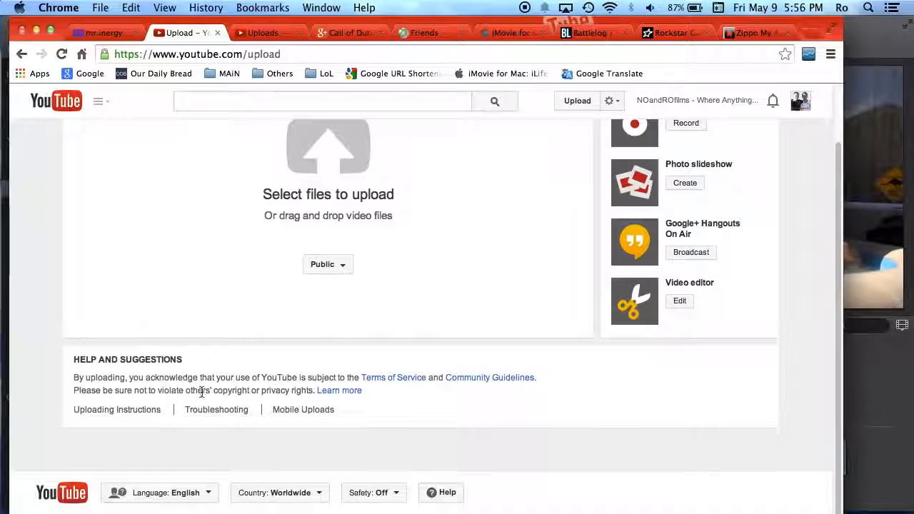
left_click(127, 410)
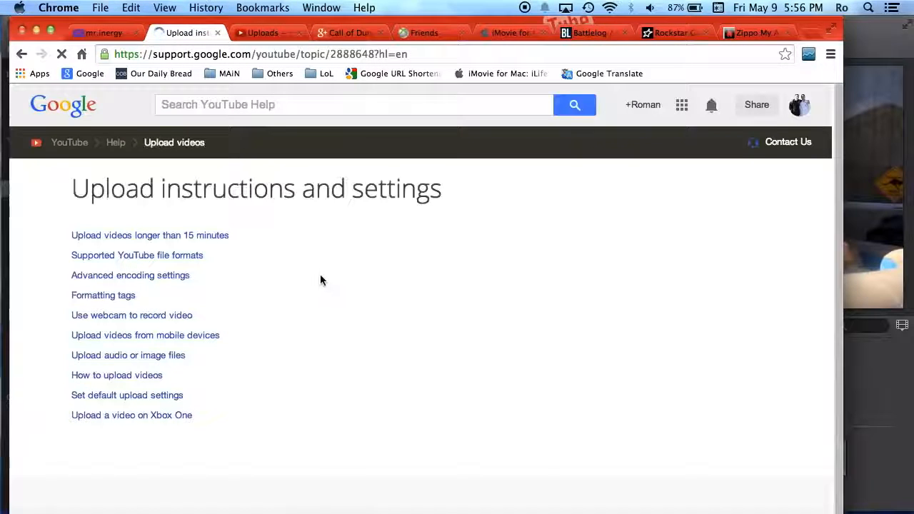
- Open the "How to upload videos" help article and look through its upload steps
scroll(137, 276, "down", 1)
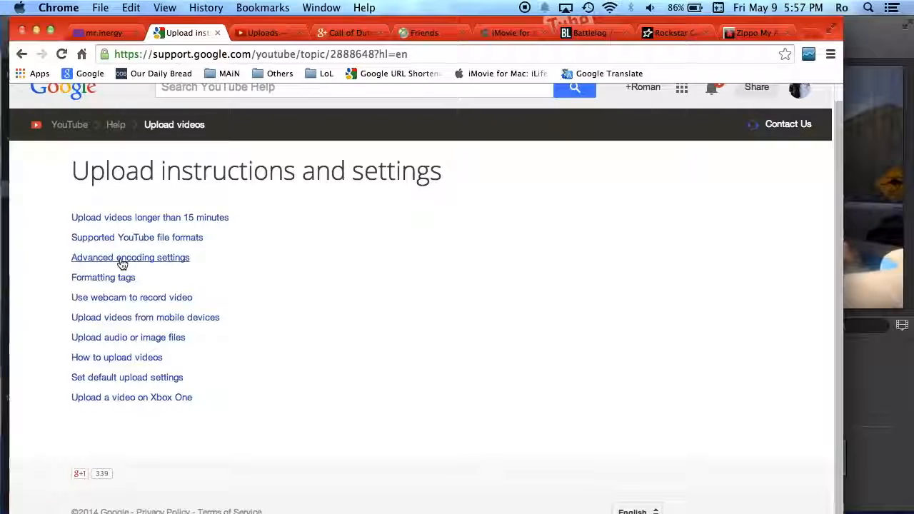
left_click(107, 359)
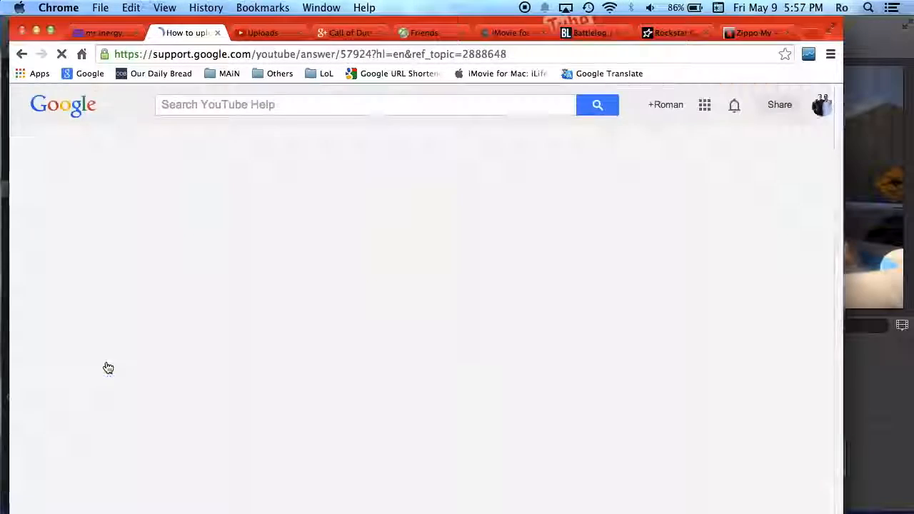
scroll(153, 309, "down", 10)
scroll(153, 312, "up", 4)
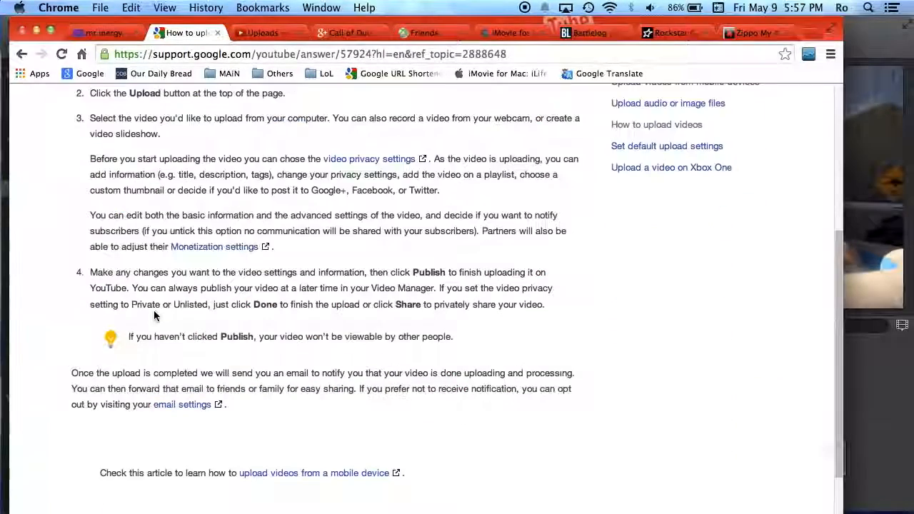
- Go back to the upload help topics, open "Supported YouTube file formats", dismiss the share notification and read the format list
scroll(154, 316, "up", 5)
left_click(21, 53)
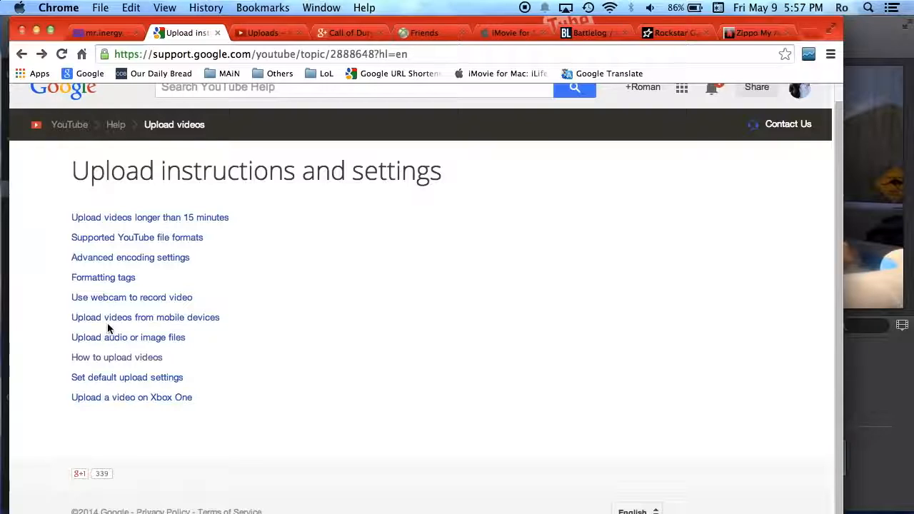
left_click(113, 243)
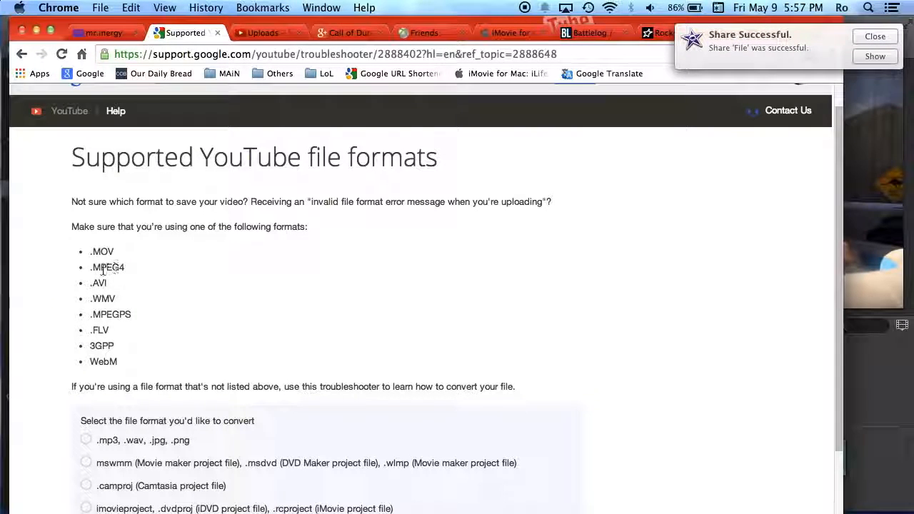
left_click(874, 36)
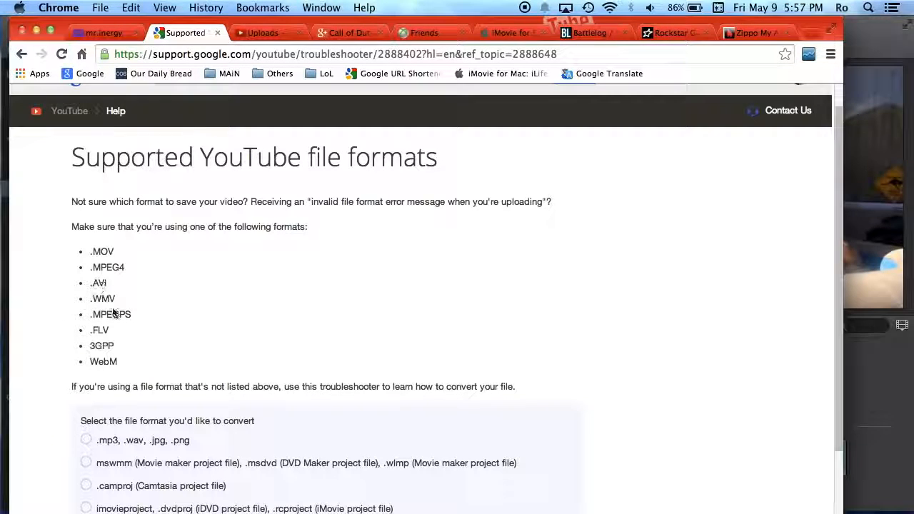
scroll(135, 361, "down", 2)
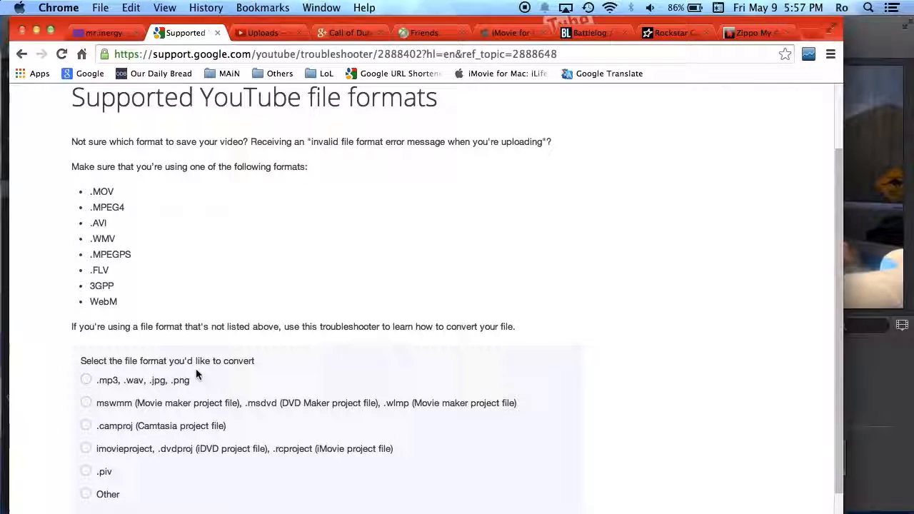
scroll(221, 378, "down", 1)
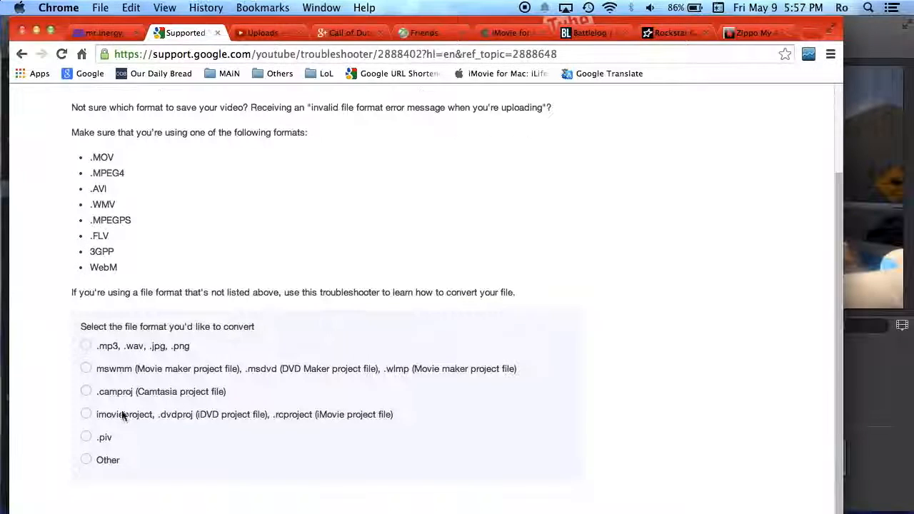
- Choose the iMovie project file format in the conversion troubleshooter and look through its instructions
left_click(86, 414)
scroll(146, 416, "down", 5)
scroll(148, 419, "up", 2)
scroll(148, 420, "up", 10)
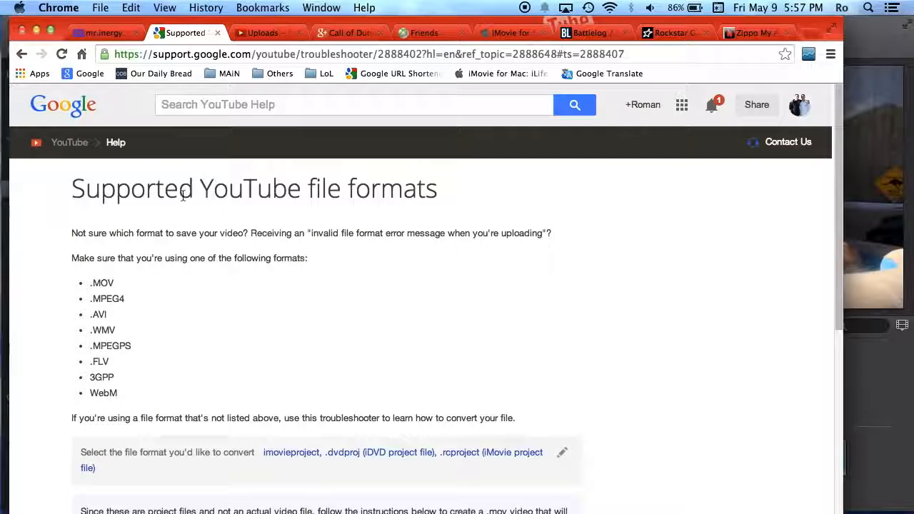
- Return to the YouTube upload page and reopen the supported file formats article through its uploading instructions
left_click(21, 54)
left_click(21, 54)
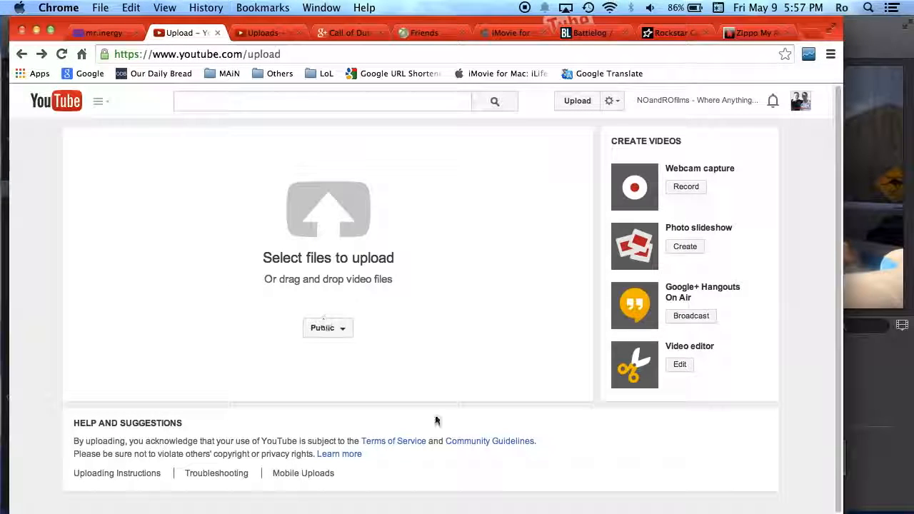
left_click(135, 474)
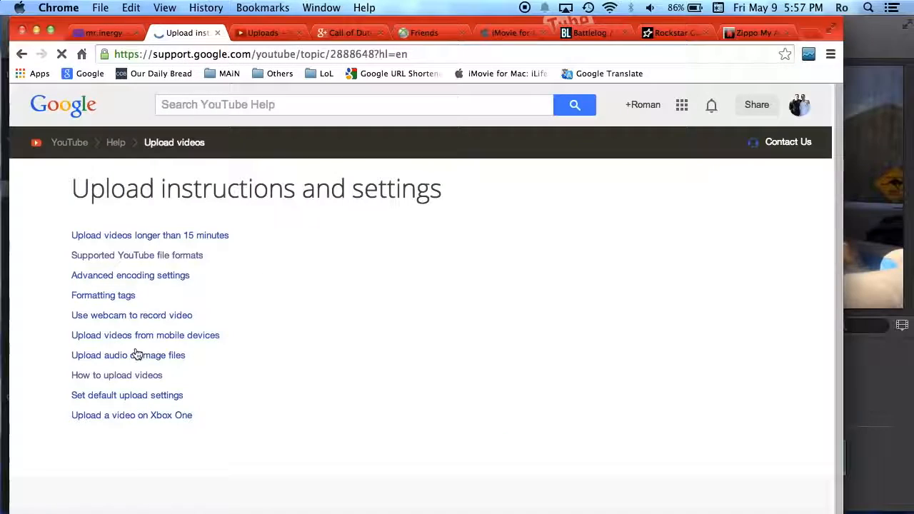
left_click(125, 257)
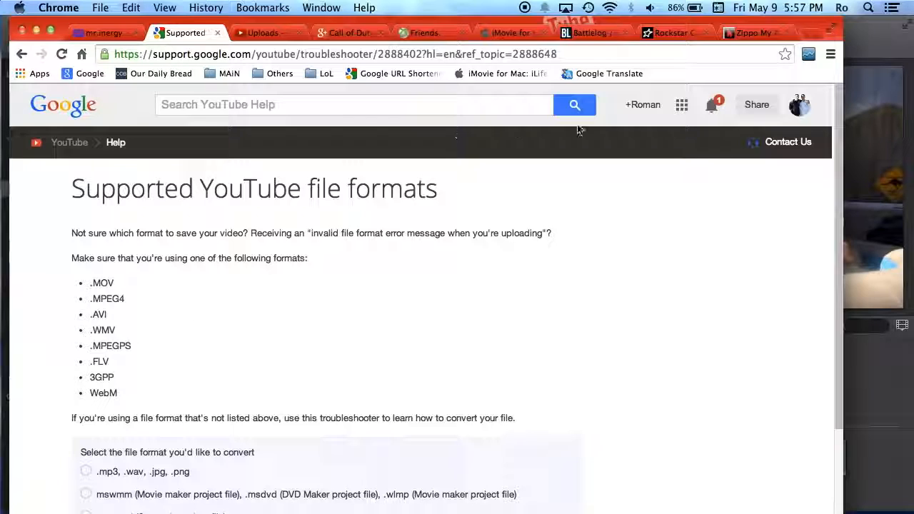
- Minimize the browser and iMovie, play the exported "1 iMovie Tut export.mp4" from the desktop through to its end, and close it
left_click(34, 31)
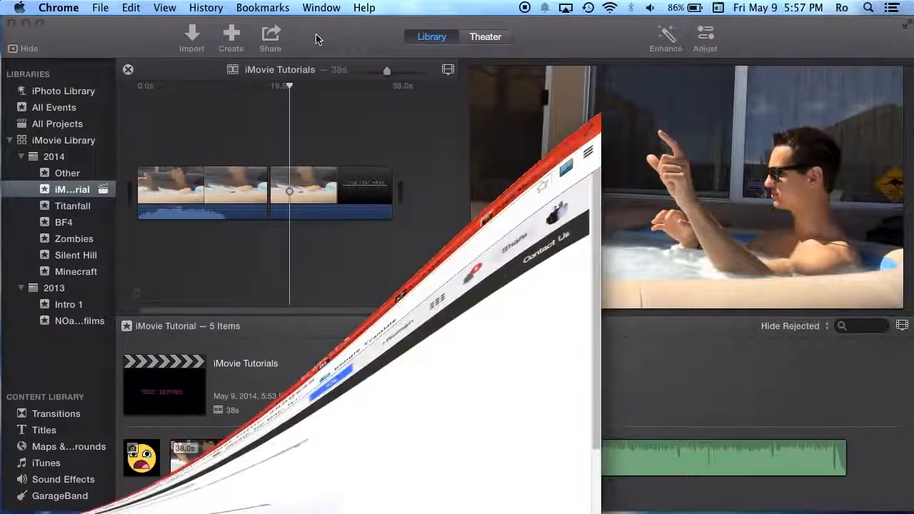
left_click(25, 26)
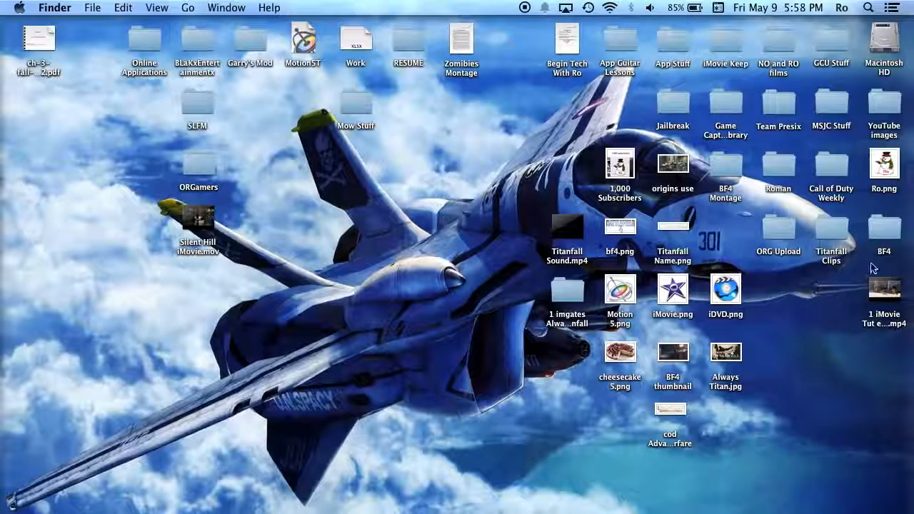
double_click(893, 296)
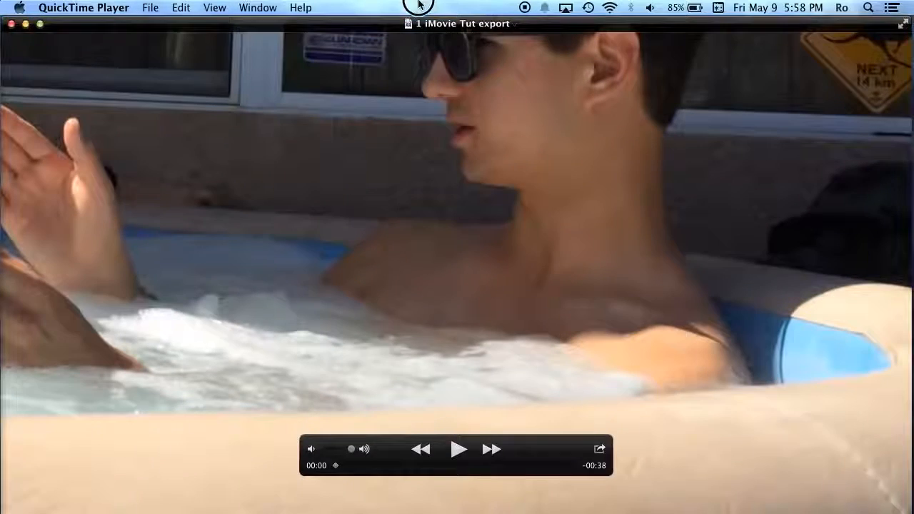
left_click(456, 449)
left_click_drag(339, 466, 586, 471)
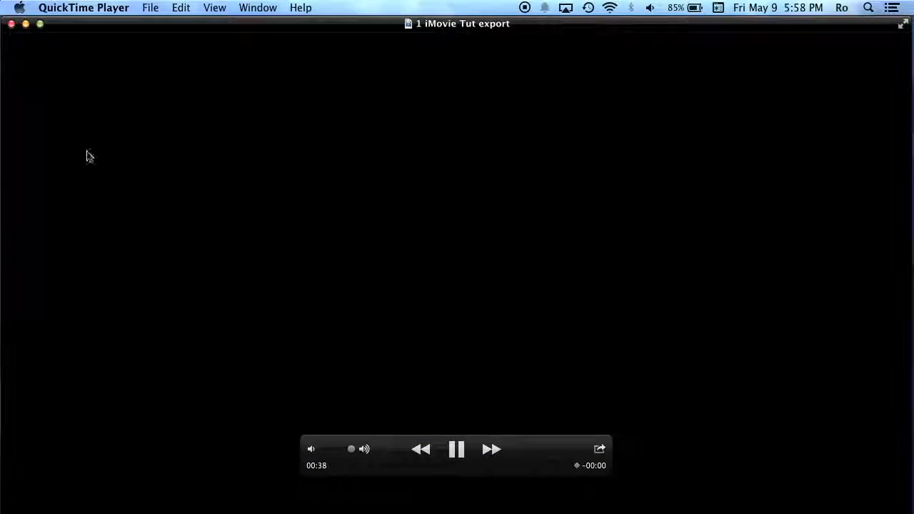
left_click(11, 24)
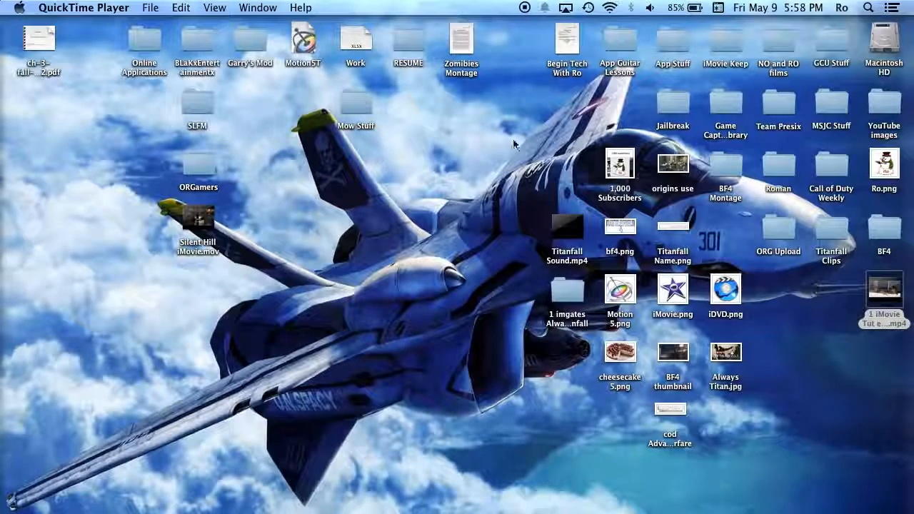
- Show the file information of "1 iMovie Tut export.mp4" and highlight its kind
left_click(885, 290)
right_click(884, 289)
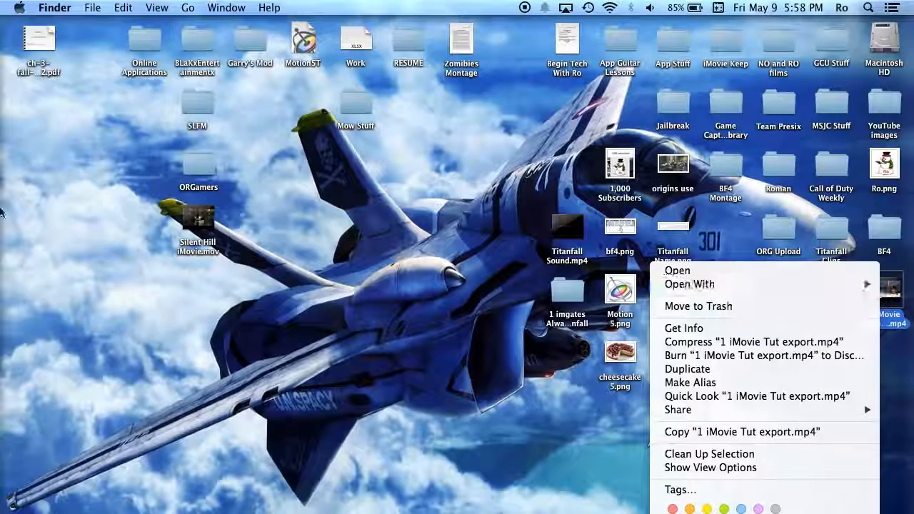
left_click(729, 330)
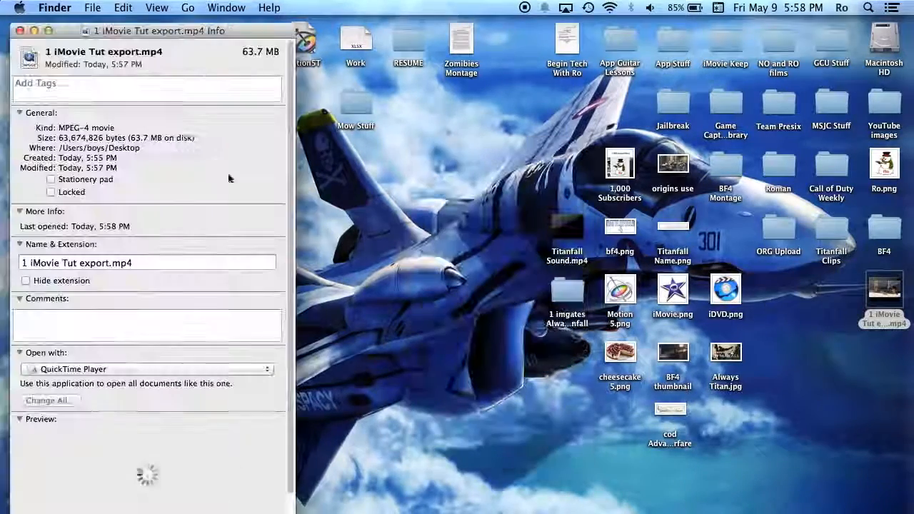
left_click_drag(199, 20, 276, 26)
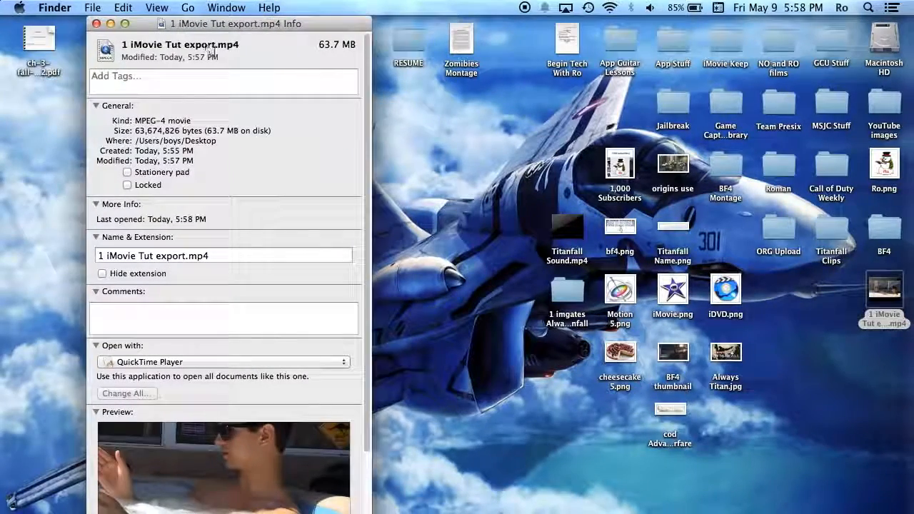
left_click_drag(136, 121, 197, 120)
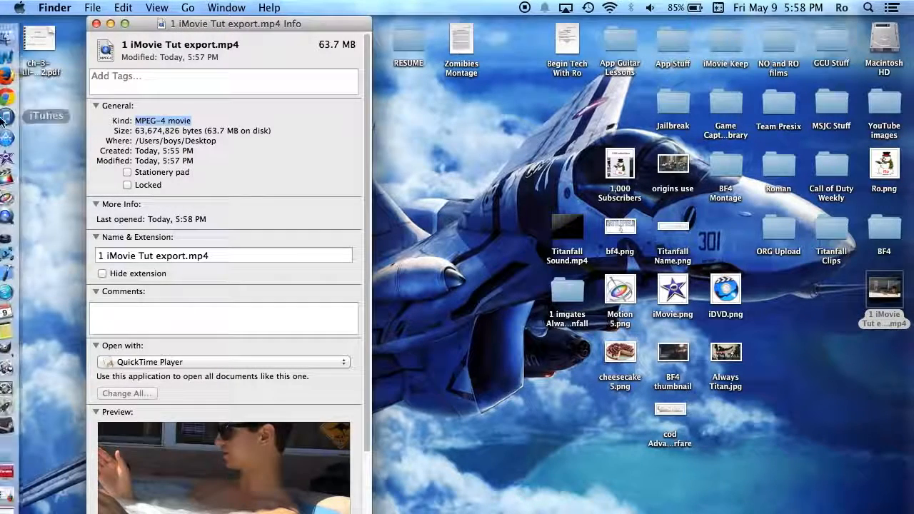
- Switch to Chrome and go back from the help article to the YouTube upload page
left_click(17, 80)
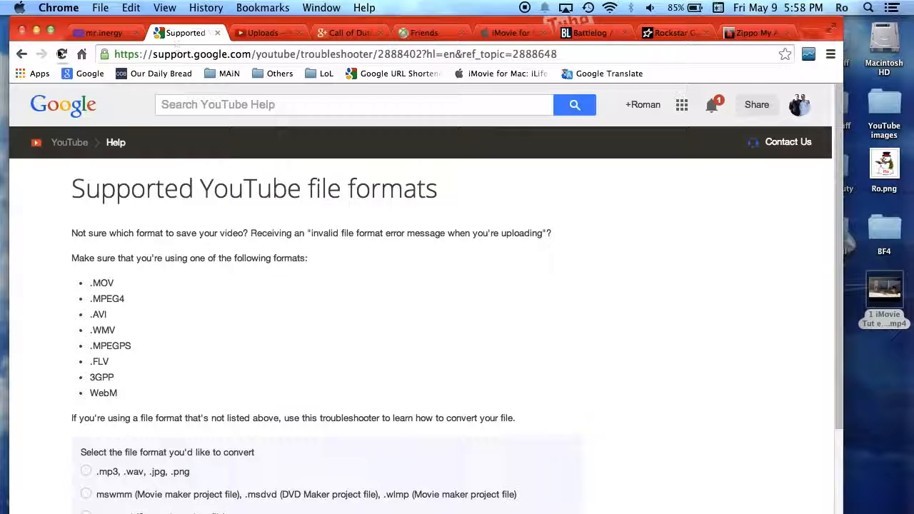
left_click(23, 55)
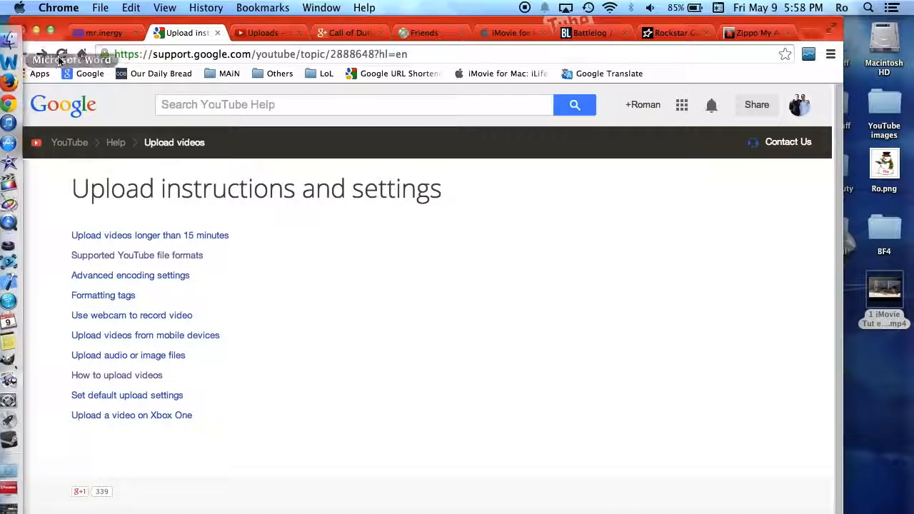
left_click(22, 54)
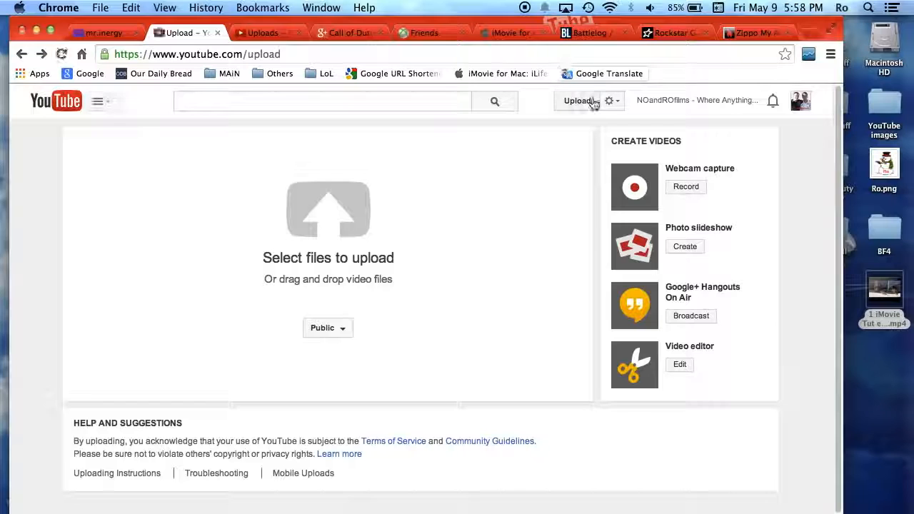
- Upload "1 iMovie Tut export.mp4" from the Desktop folder to YouTube
mouse_move(887, 292)
left_mouse_down()
mouse_move(322, 218)
mouse_move(892, 365)
mouse_move(896, 289)
left_mouse_up()
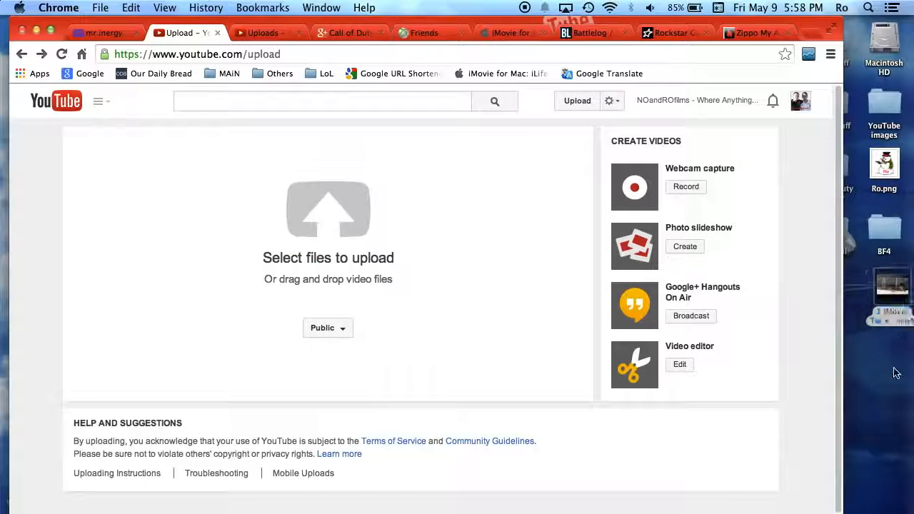
left_click(284, 309)
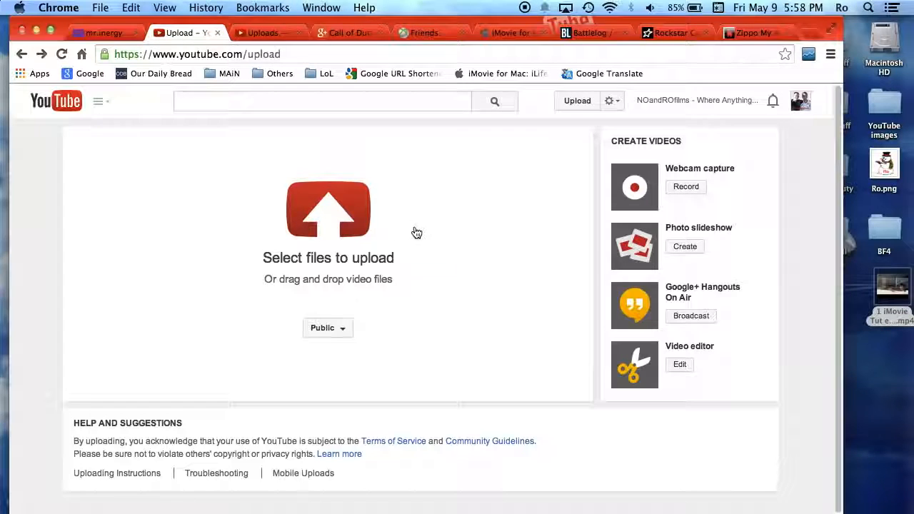
left_click(329, 208)
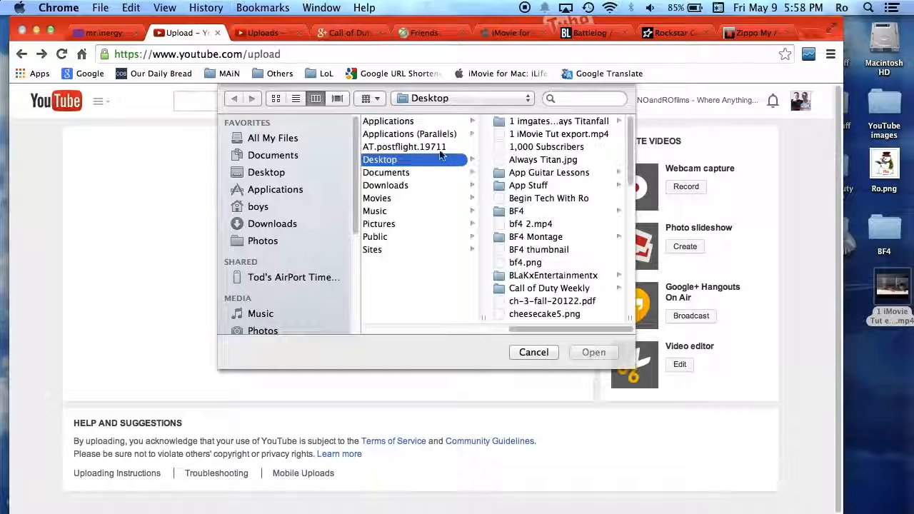
left_click(543, 134)
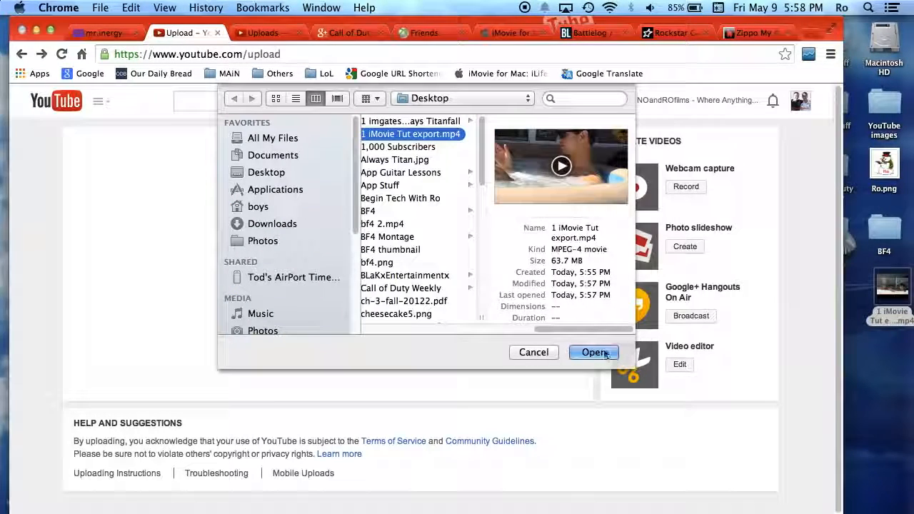
left_click(600, 353)
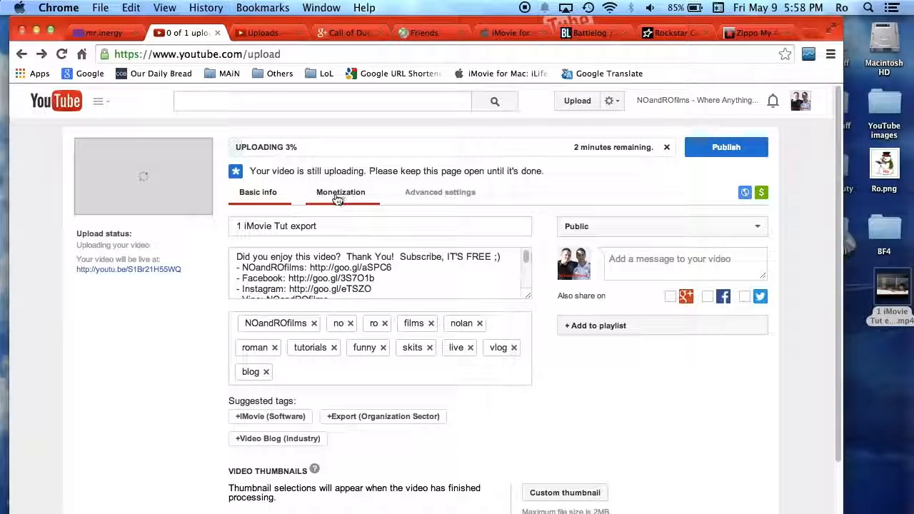
- Look over the uploading video's advanced settings and return to its basic info
left_click(409, 195)
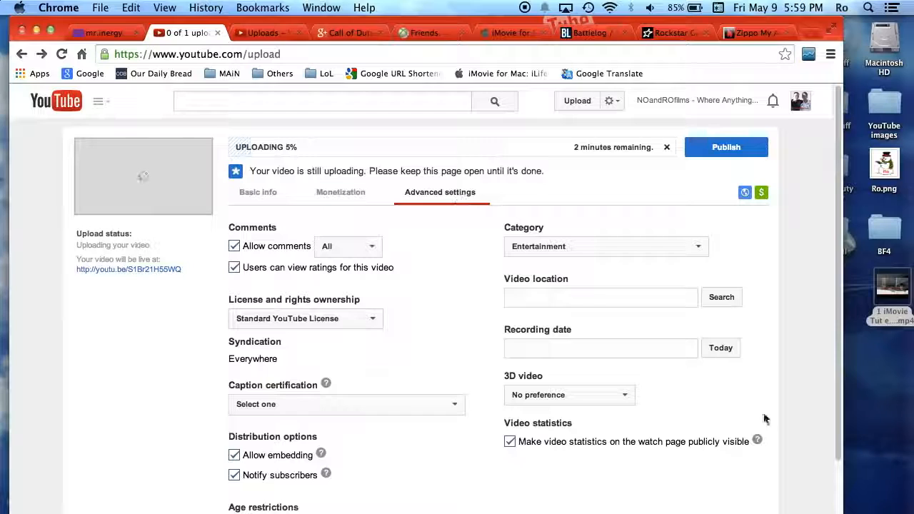
left_click(254, 194)
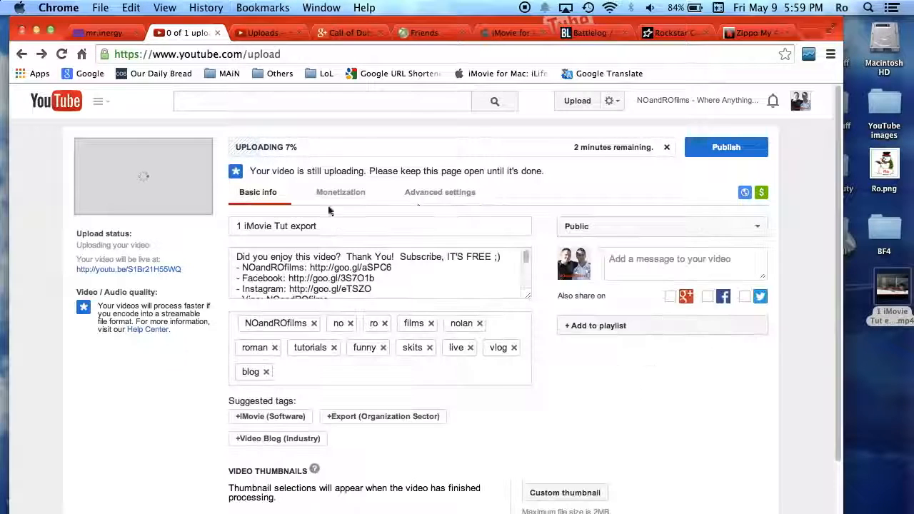
- Enable sharing on Google+ and Facebook, and set the video's privacy to Private
left_click(670, 297)
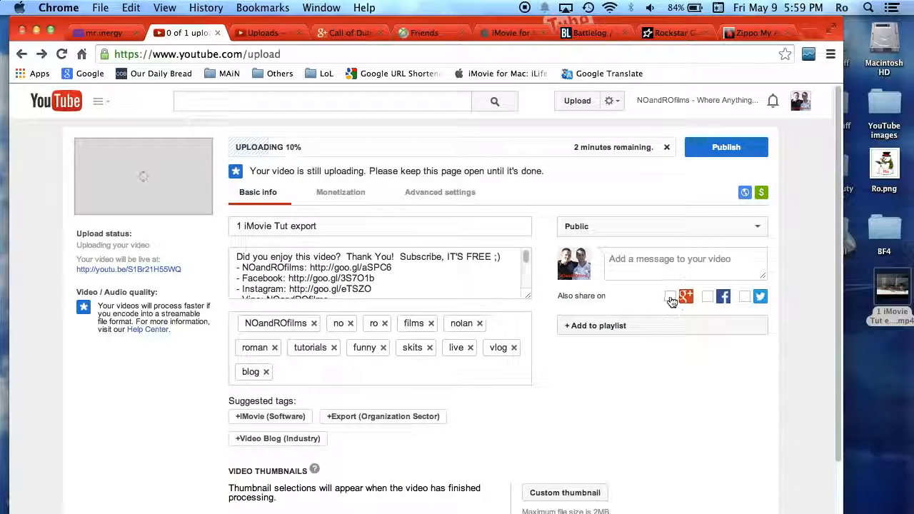
left_click(643, 227)
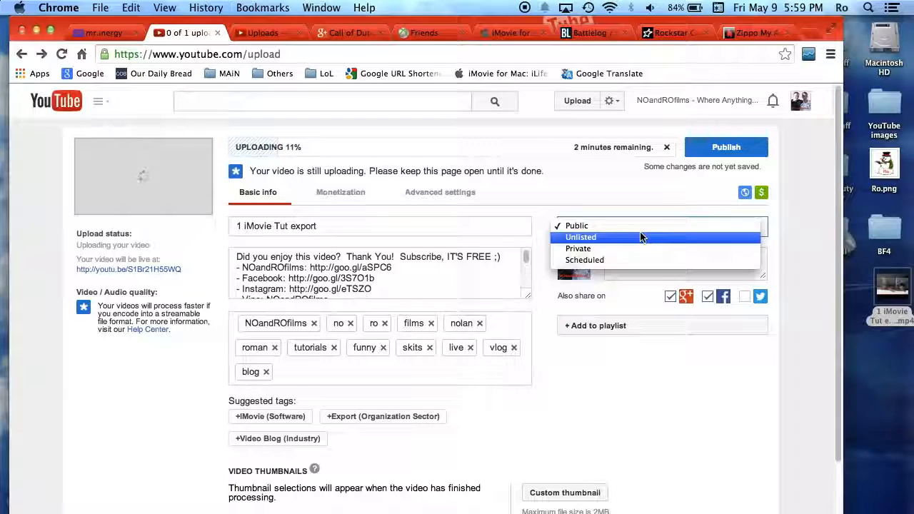
left_click(606, 228)
left_click(609, 232)
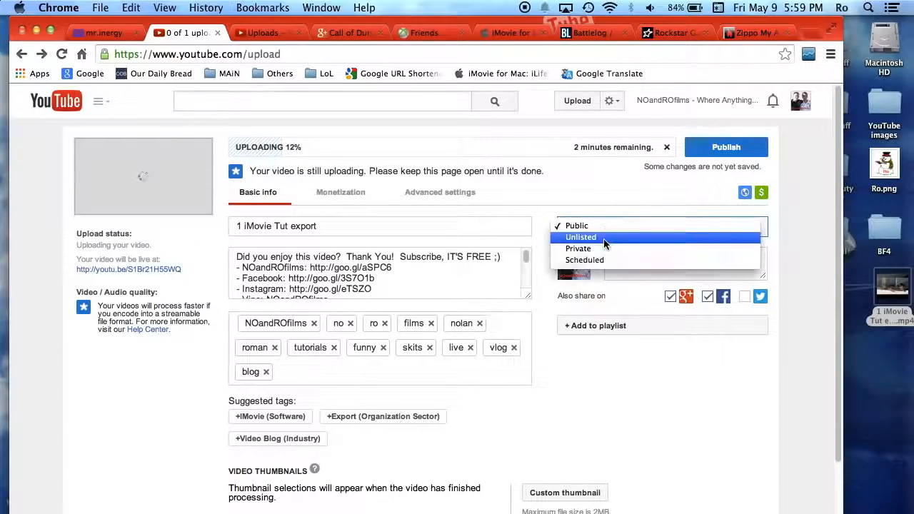
left_click(642, 249)
- Look through the video's description, tags and custom thumbnail option
scroll(457, 286, "down", 2)
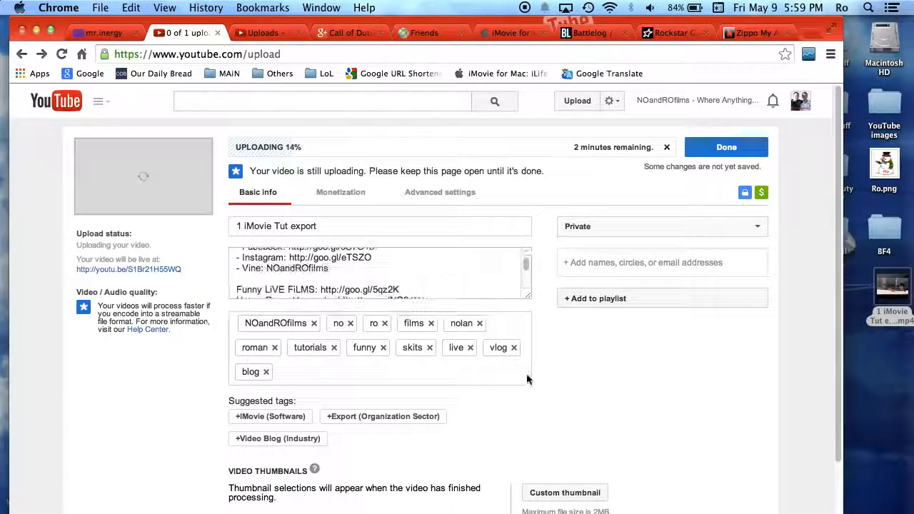
scroll(524, 361, "down", 3)
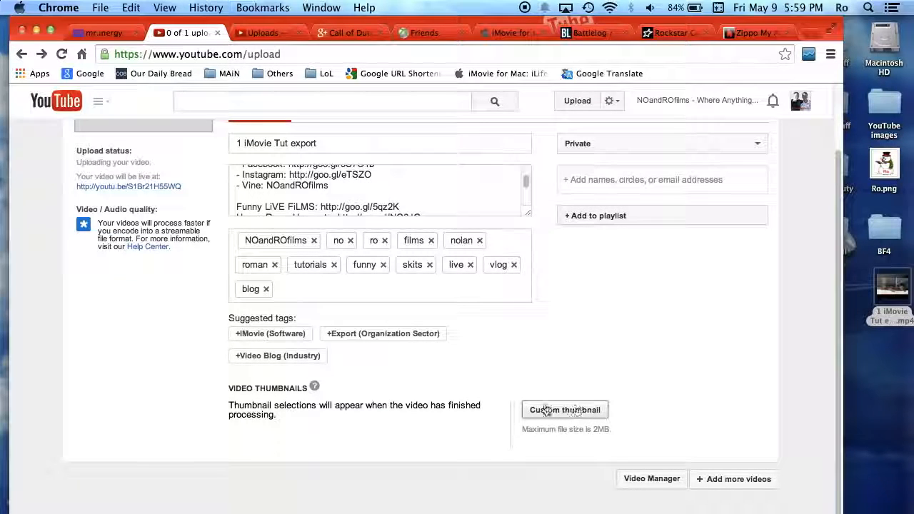
scroll(557, 409, "up", 3)
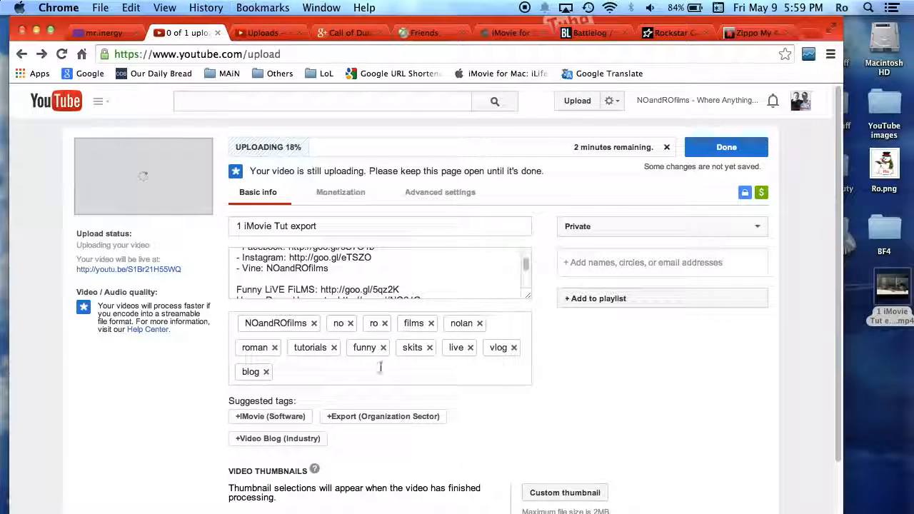
- Add the line "Simple beginners tutorial" at the beginning of the video's description
scroll(333, 277, "up", 2)
left_click(237, 257)
key("Return")
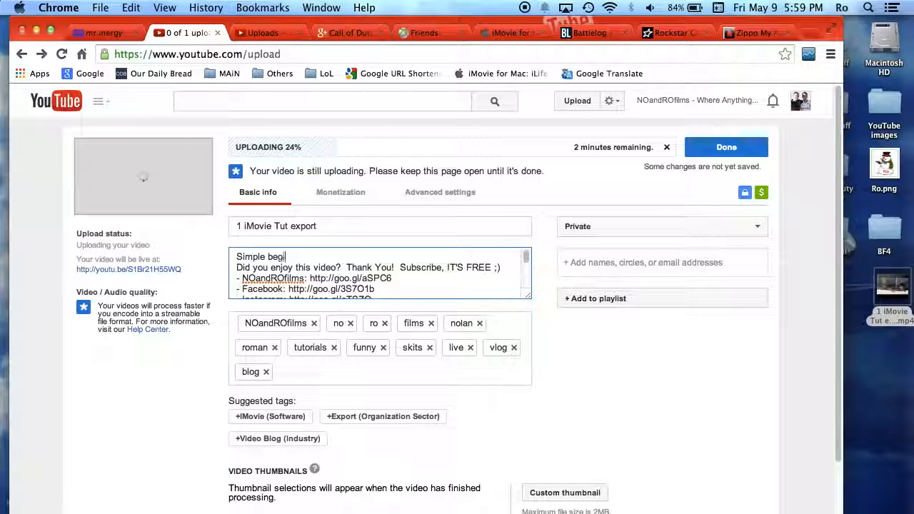
type("Simple beginners tutorial")
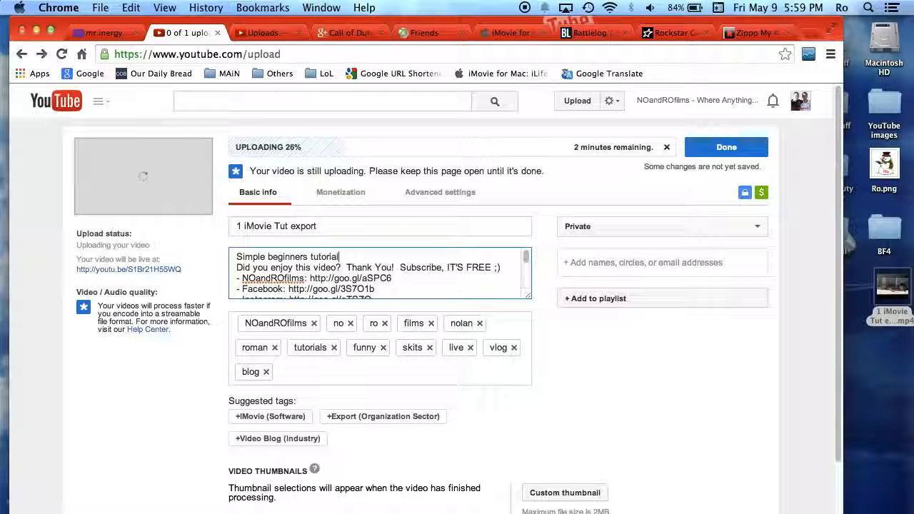
- Review the video's tags, suggested tags, thumbnail section and upload progress
left_click(299, 366)
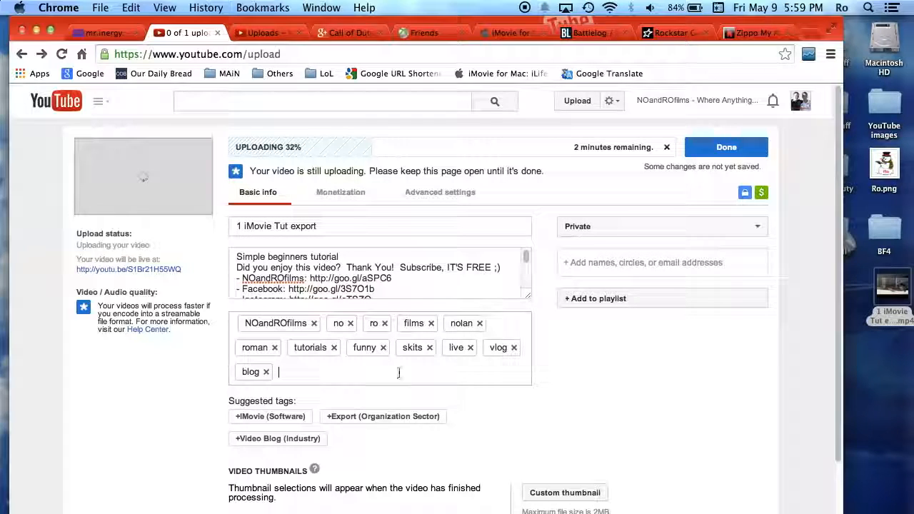
scroll(569, 327, "down", 3)
scroll(569, 327, "up", 3)
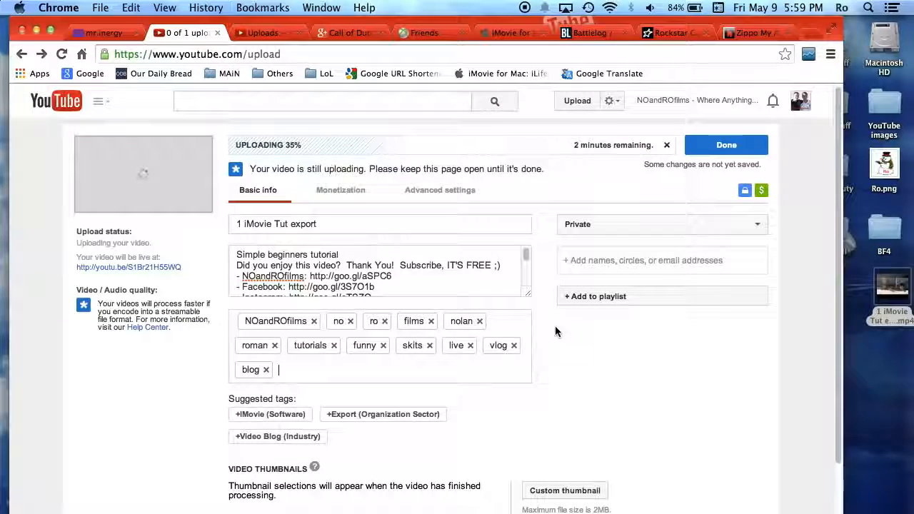
scroll(379, 345, "down", 2)
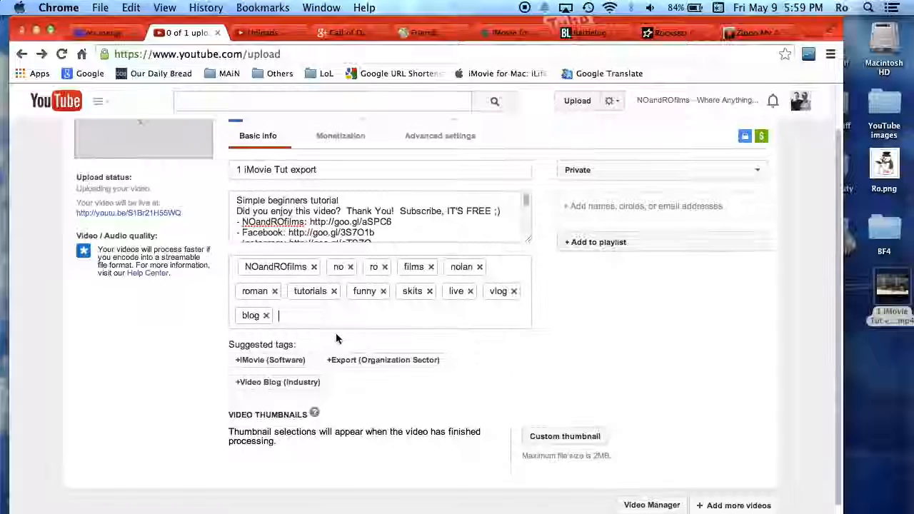
scroll(332, 324, "up", 2)
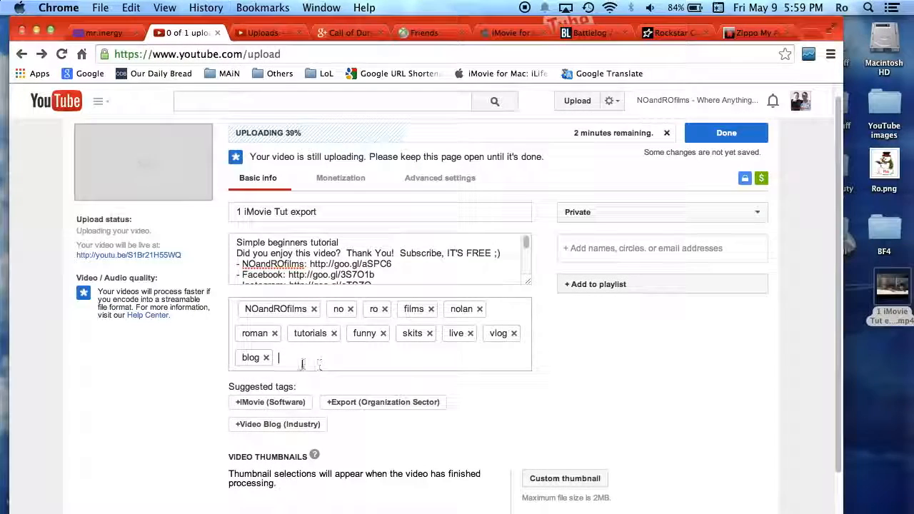
scroll(314, 366, "up", 1)
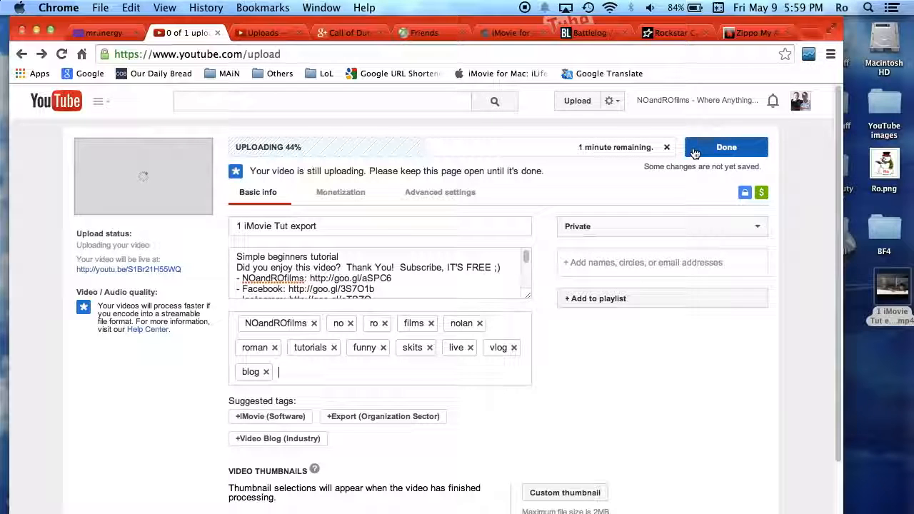
scroll(492, 264, "down", 5)
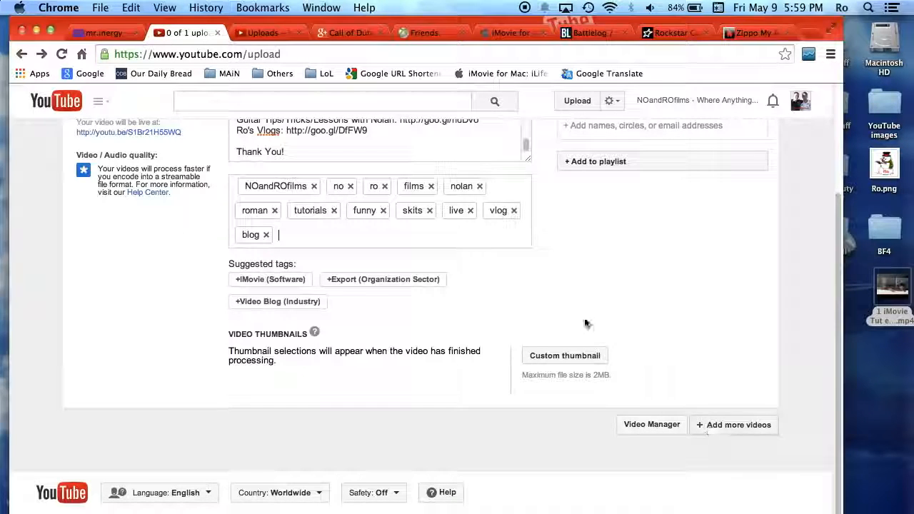
scroll(632, 369, "up", 5)
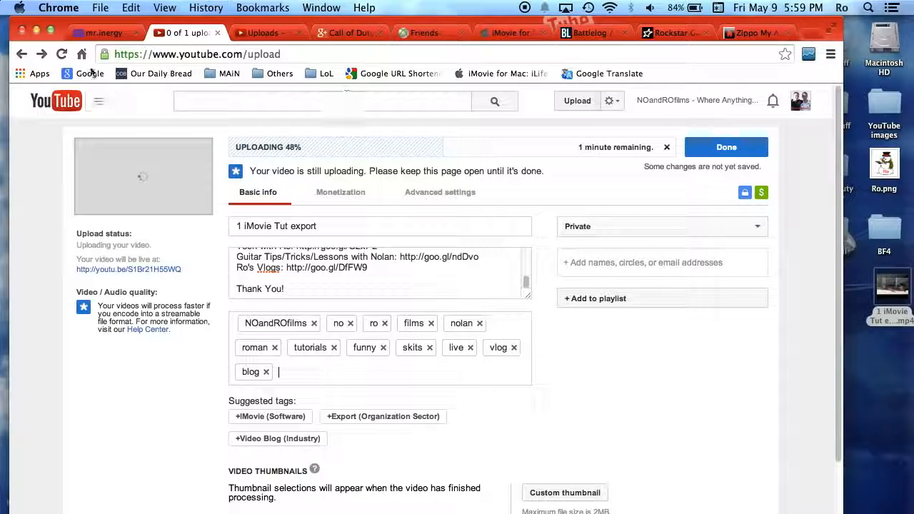
- Cancel the video upload and minimize the browser window
left_click(668, 148)
left_click(448, 342)
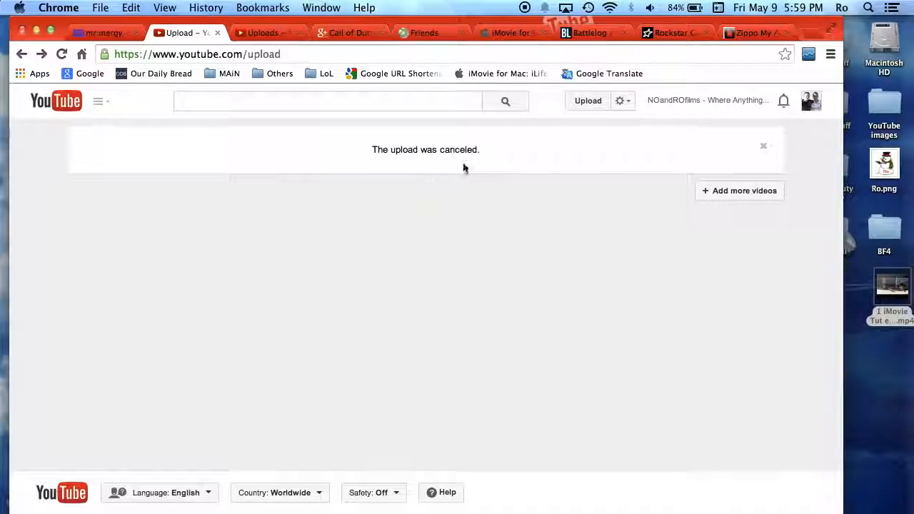
left_click(37, 29)
- Close the info window of "1 iMovie Tut export.mp4" and switch to the iMovie window
left_click_drag(230, 22, 294, 22)
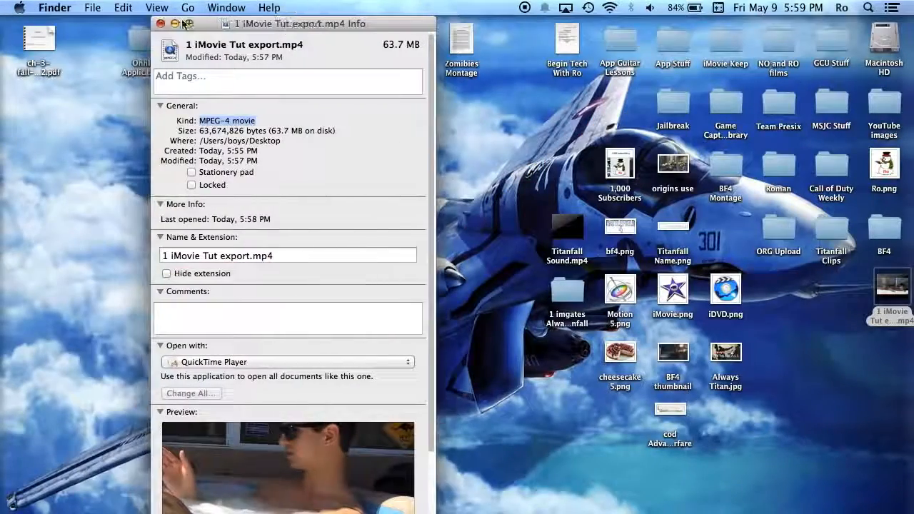
left_click(160, 23)
left_click(14, 171)
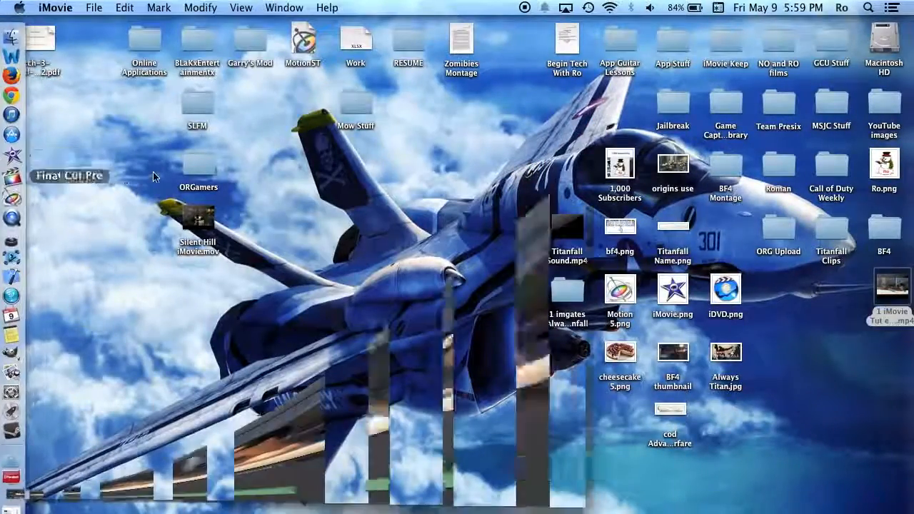
left_click_drag(328, 53, 326, 41)
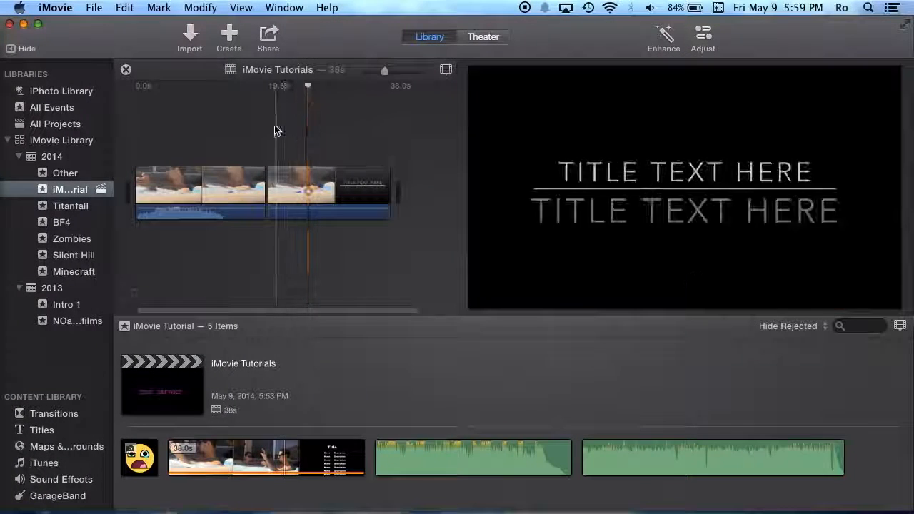
left_click_drag(200, 131, 305, 237)
left_click(305, 232)
left_click(289, 125)
left_click(247, 114)
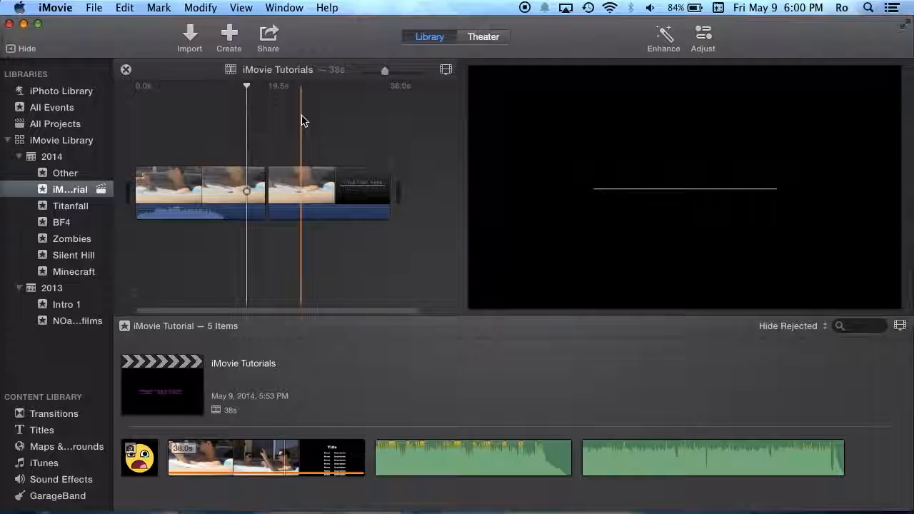